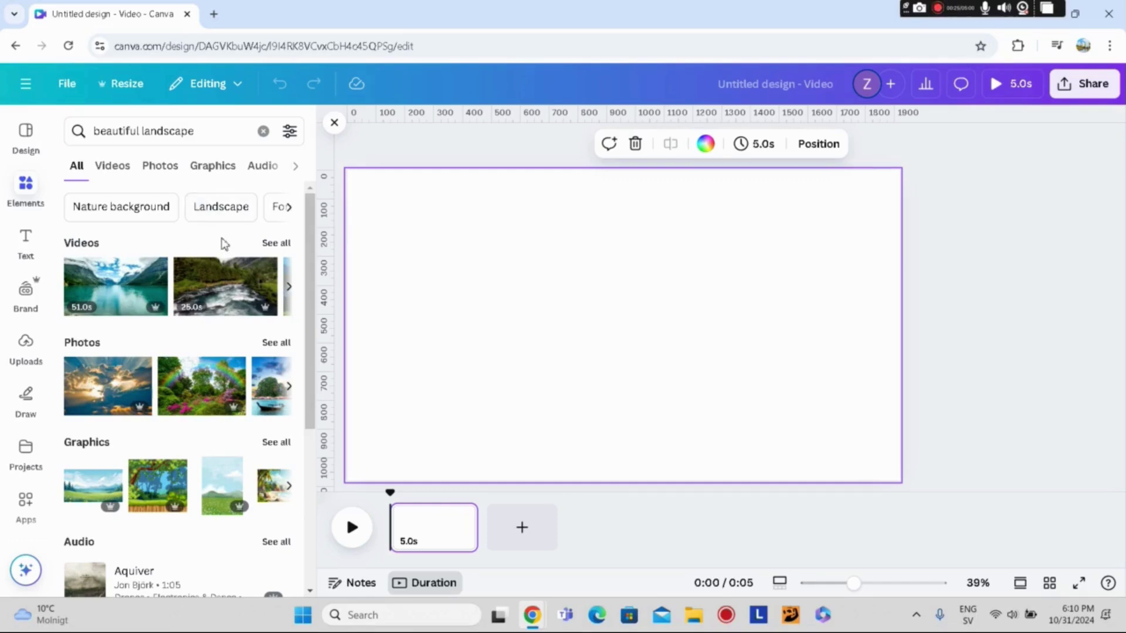
Add the landscaped upscale home photo from the beautiful landscape photo results and set it as the page background.
left_click(163, 166)
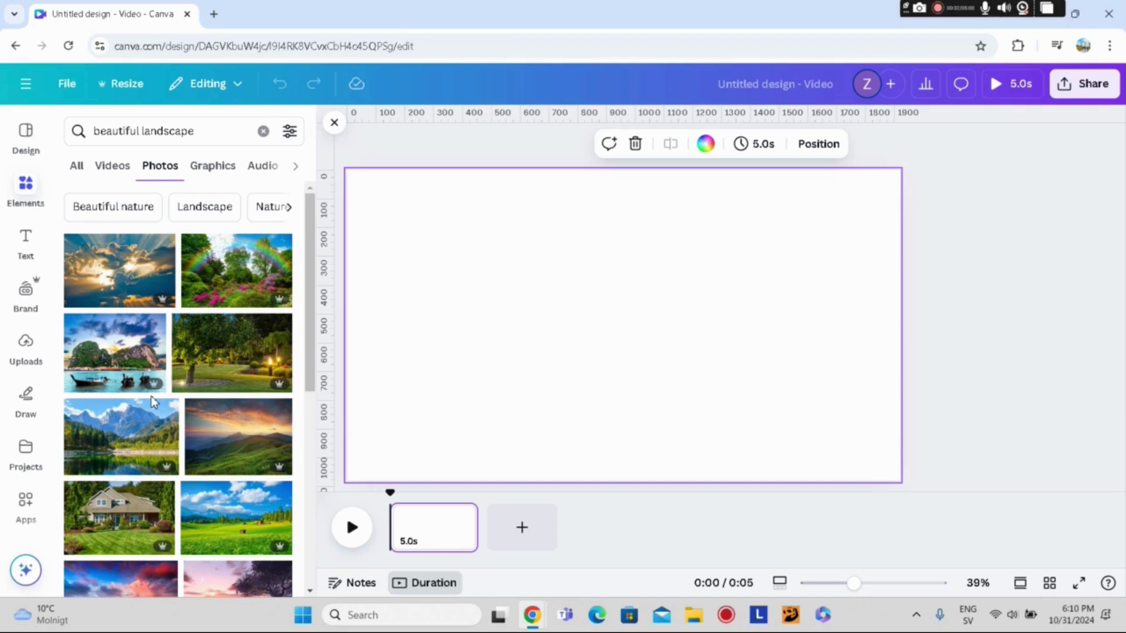
left_click(162, 499)
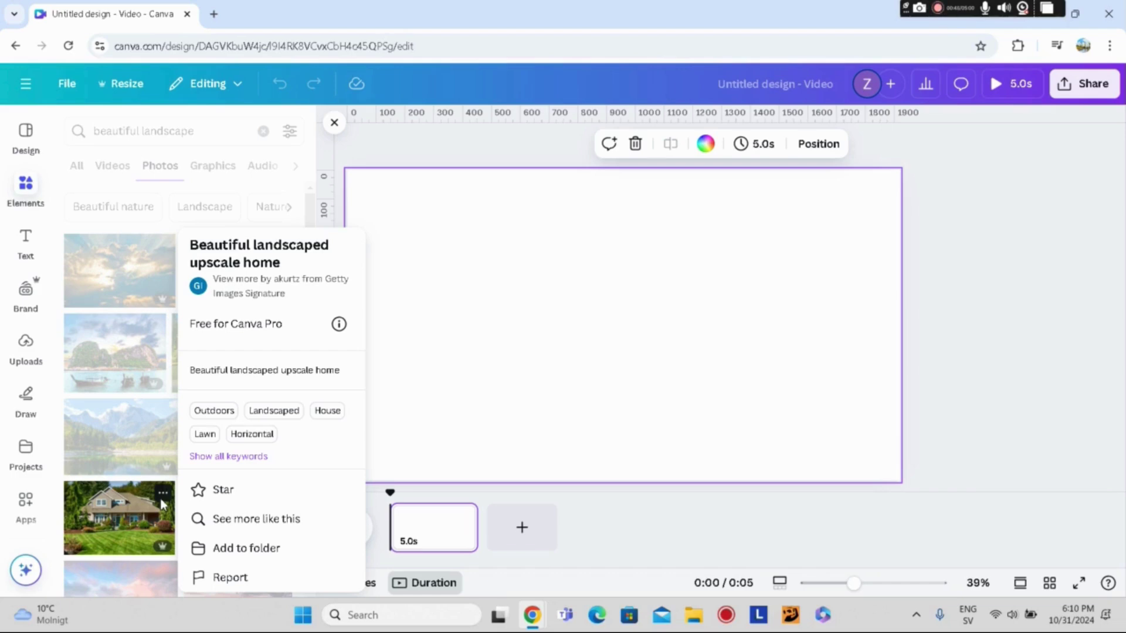
left_click(129, 531)
left_click(129, 531)
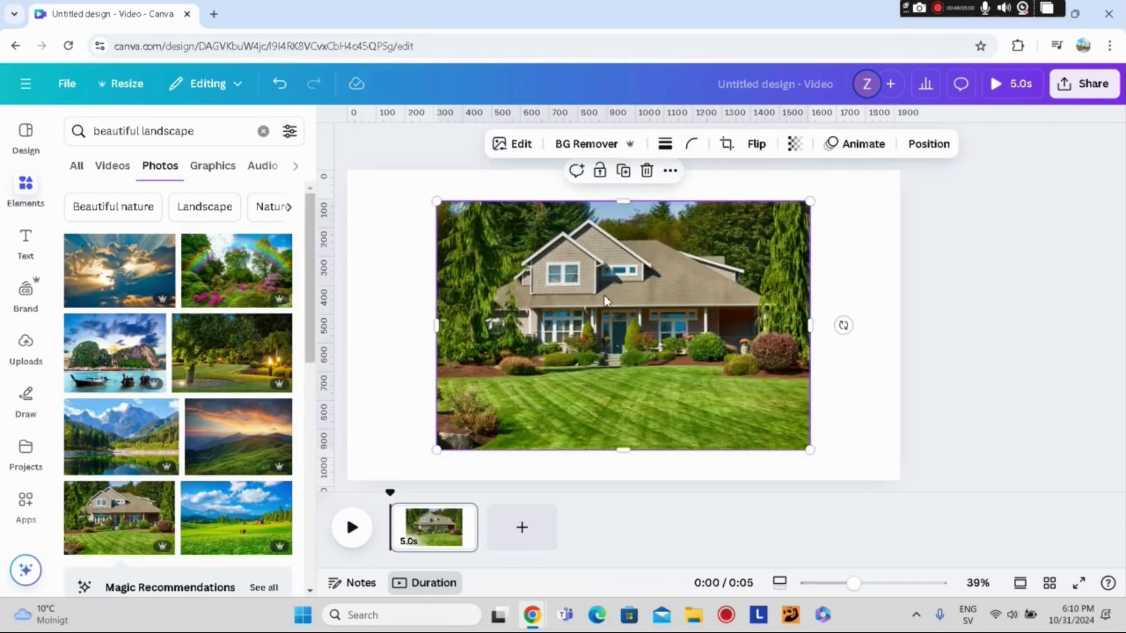
right_click(613, 411)
left_click(657, 518)
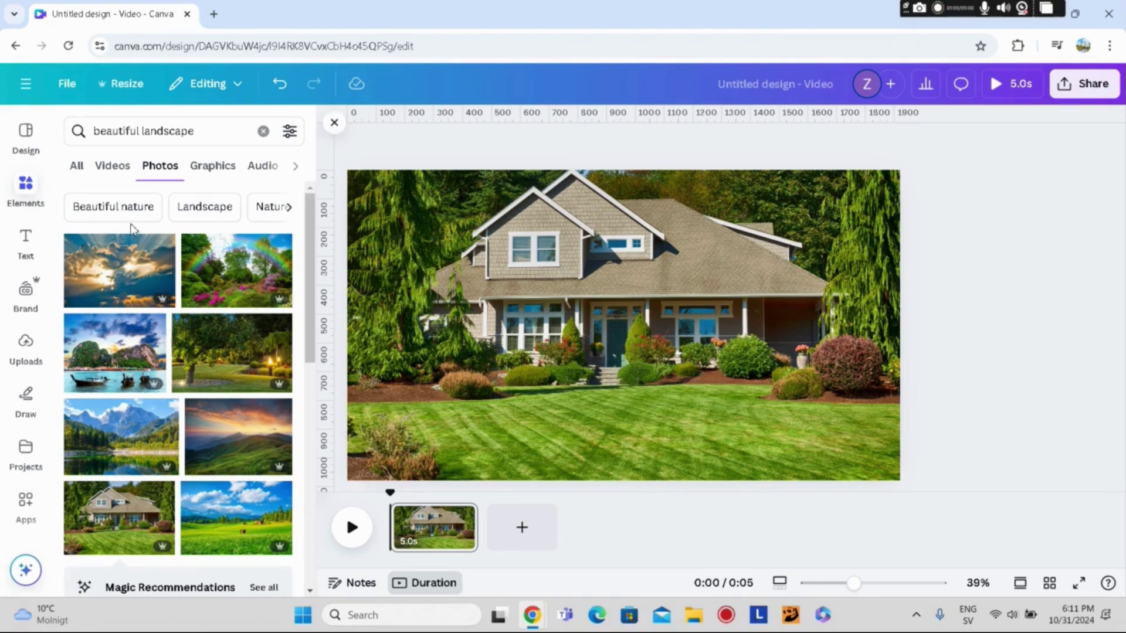
Add a heading to the page and replace its placeholder text with BEAUTIFUL.
left_click(25, 239)
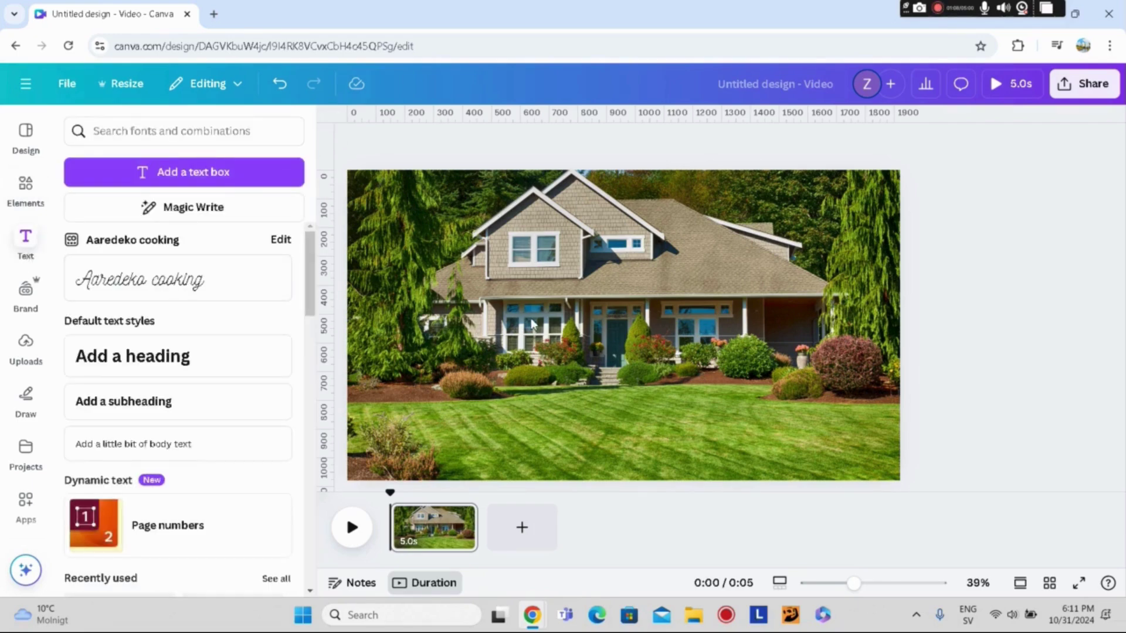
left_click(218, 364)
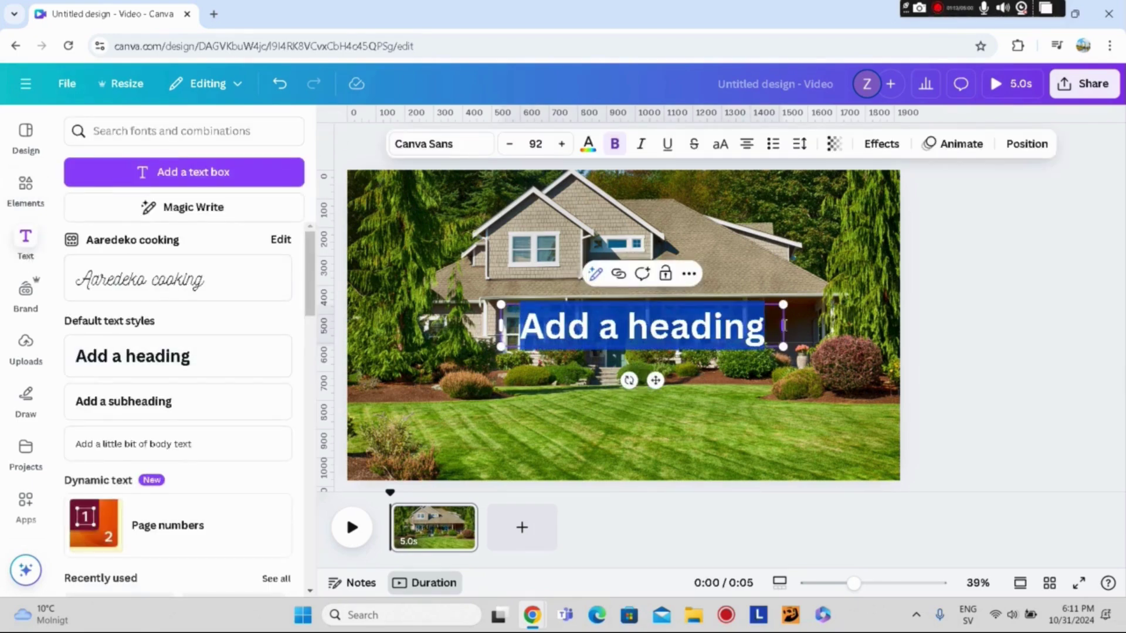
left_click(772, 324)
key("BackSpace")
key("BackSpace")
key("BackSpace")
key("BackSpace")
key("BackSpace")
key("BackSpace")
key("BackSpace")
key("BackSpace")
key("BackSpace")
key("BackSpace")
key("BackSpace")
key("BackSpace")
key("BackSpace")
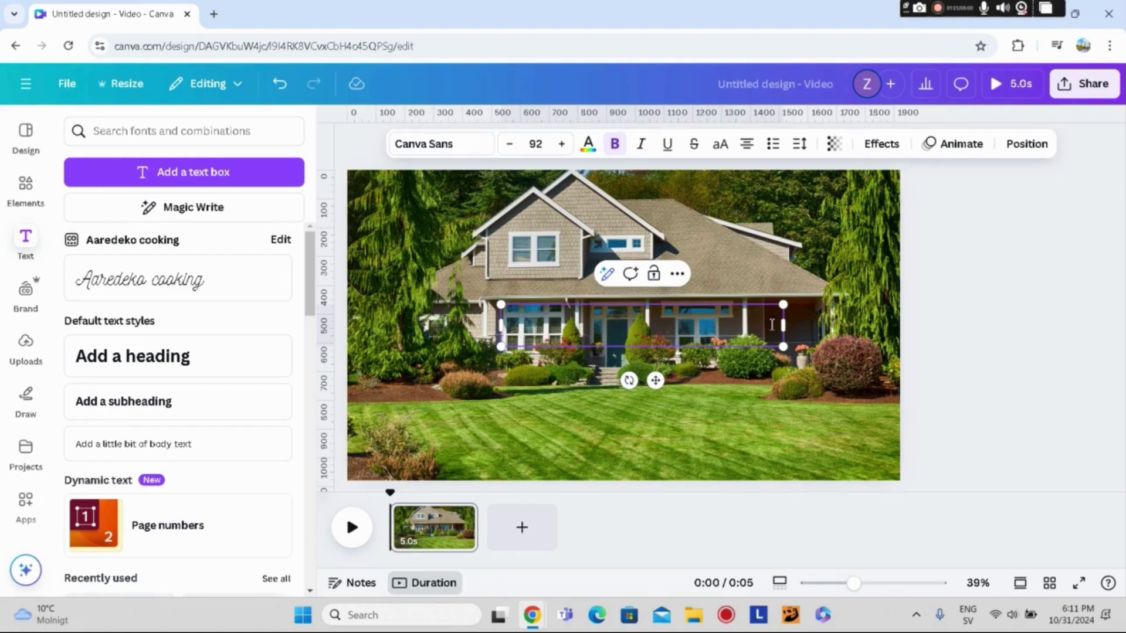
type("BEAUTIFUL")
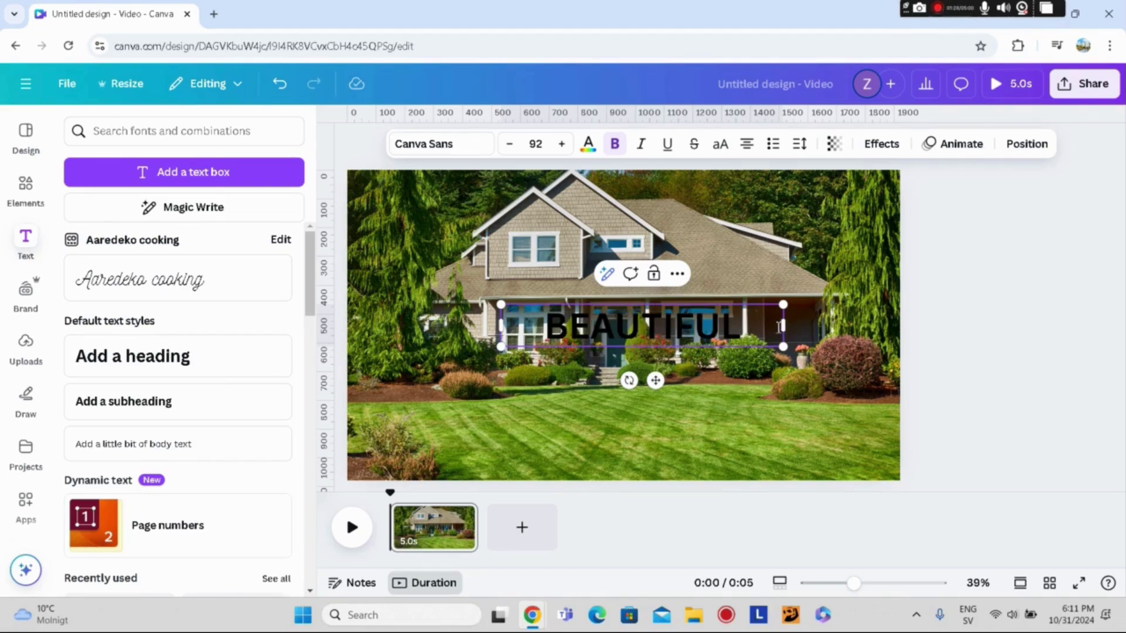
Change the text colour of the BEAUTIFUL heading to white.
left_click_drag(779, 327, 494, 345)
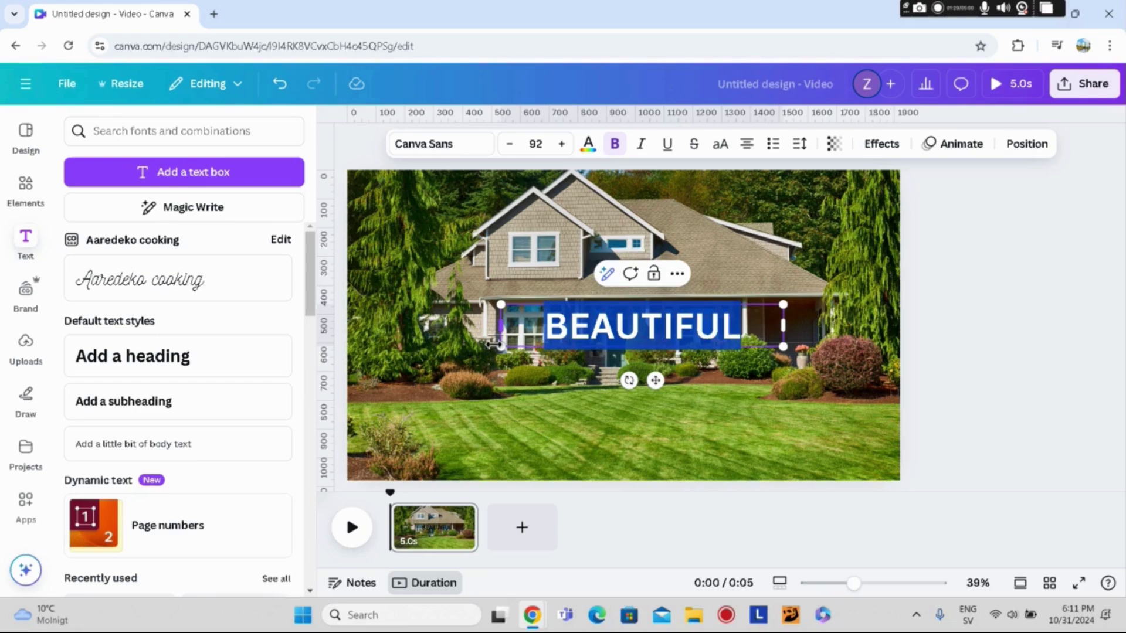
left_click(588, 145)
left_click(409, 285)
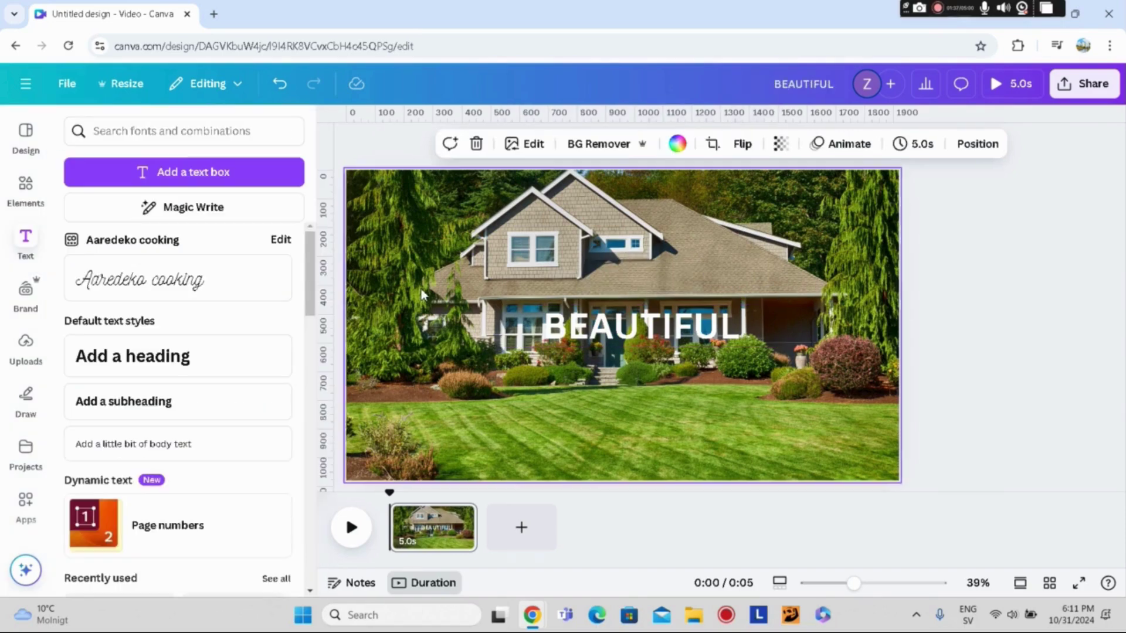
left_click(632, 330)
left_click(721, 395)
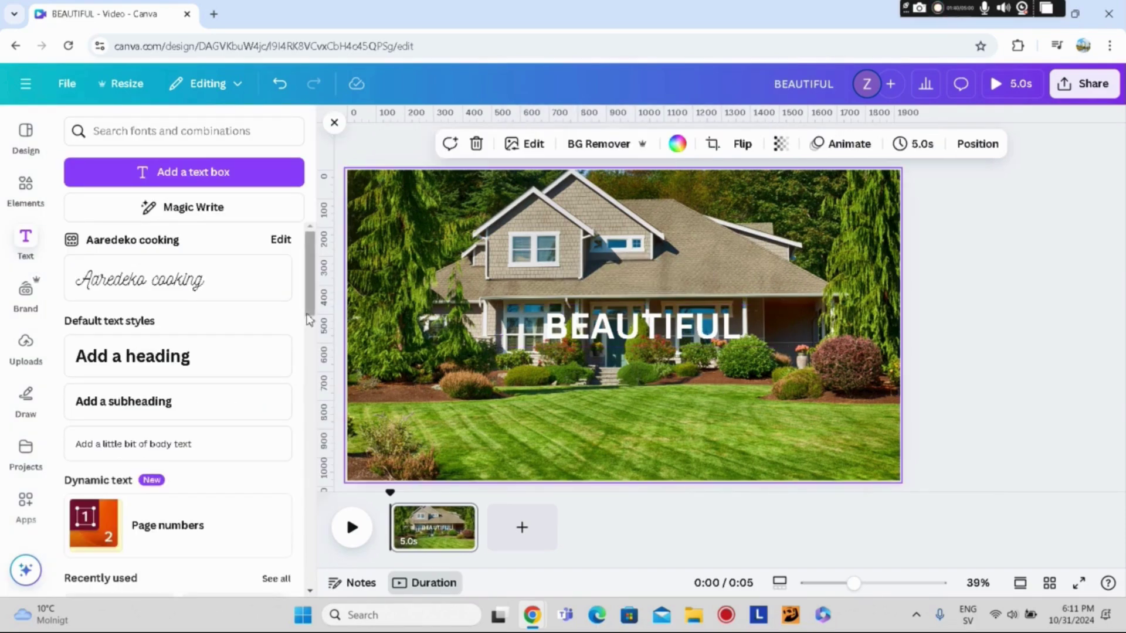
Add a second heading below BEAUTIFUL and replace its placeholder text with LANDSCAPE.
left_click(118, 362)
left_click_drag(639, 381, 663, 437)
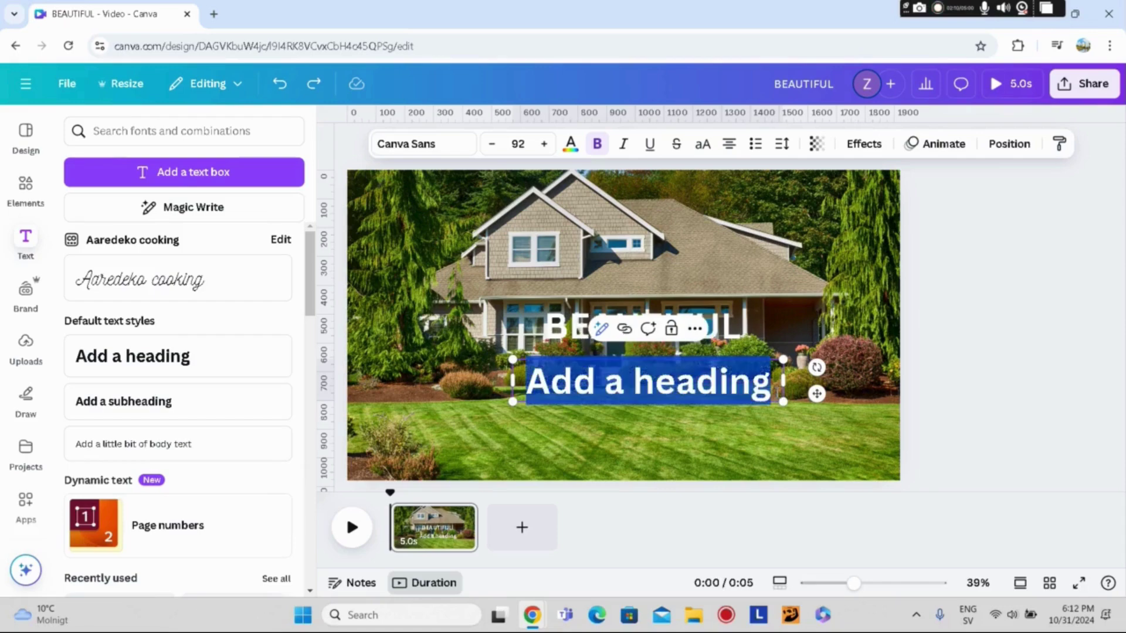
left_click(767, 381)
key("BackSpace")
key("BackSpace")
key("BackSpace")
key("BackSpace")
key("BackSpace")
key("BackSpace")
key("BackSpace")
key("BackSpace")
key("BackSpace")
key("BackSpace")
key("BackSpace")
key("BackSpace")
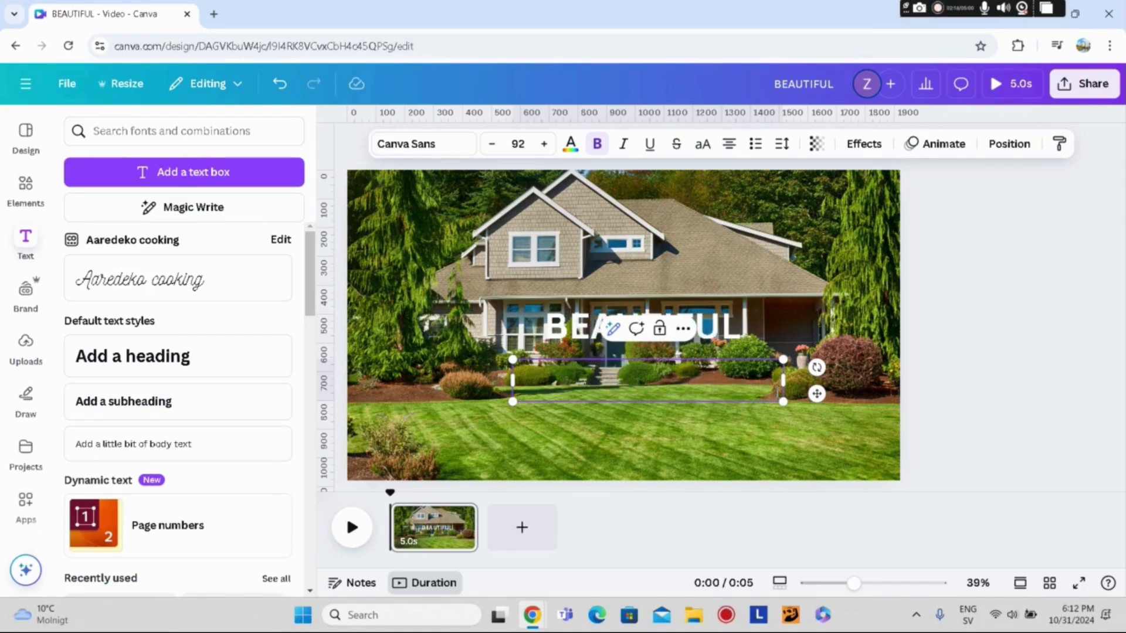
type("LANDSCAPE")
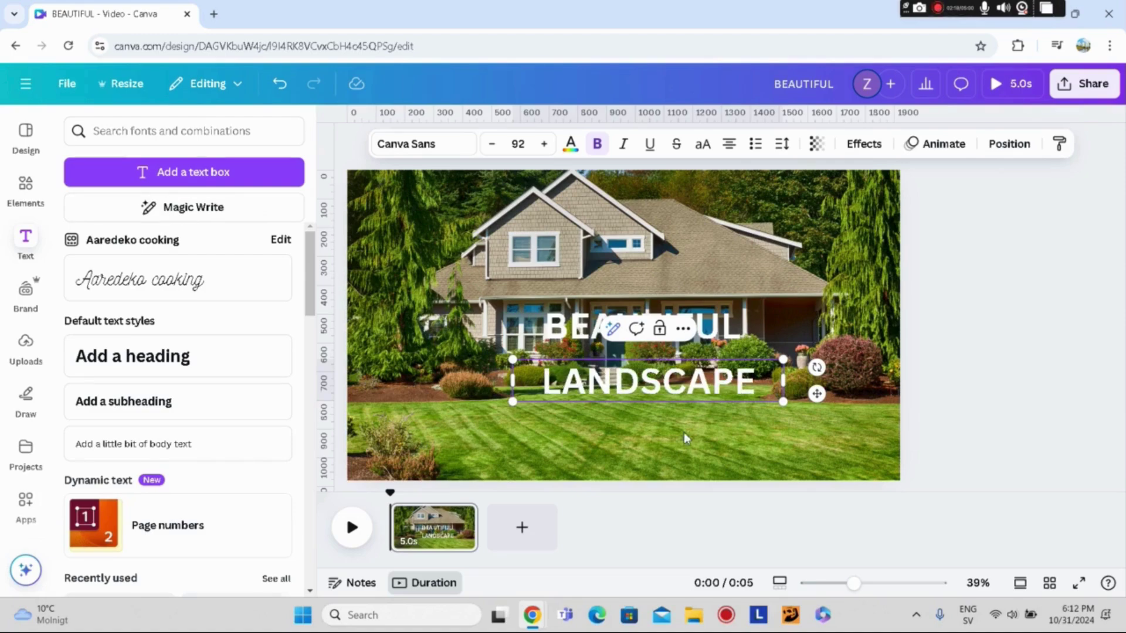
left_click(645, 458)
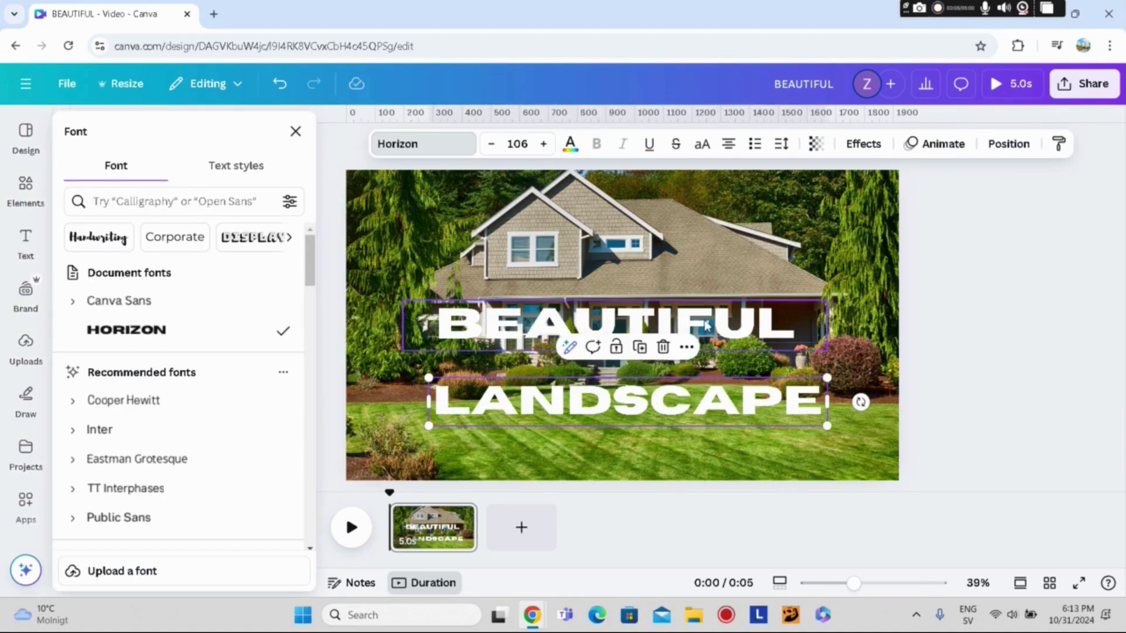
Move BEAUTIFUL down directly above LANDSCAPE and enlarge it to about font size 118.
left_click_drag(703, 350, 704, 354)
left_click(691, 392)
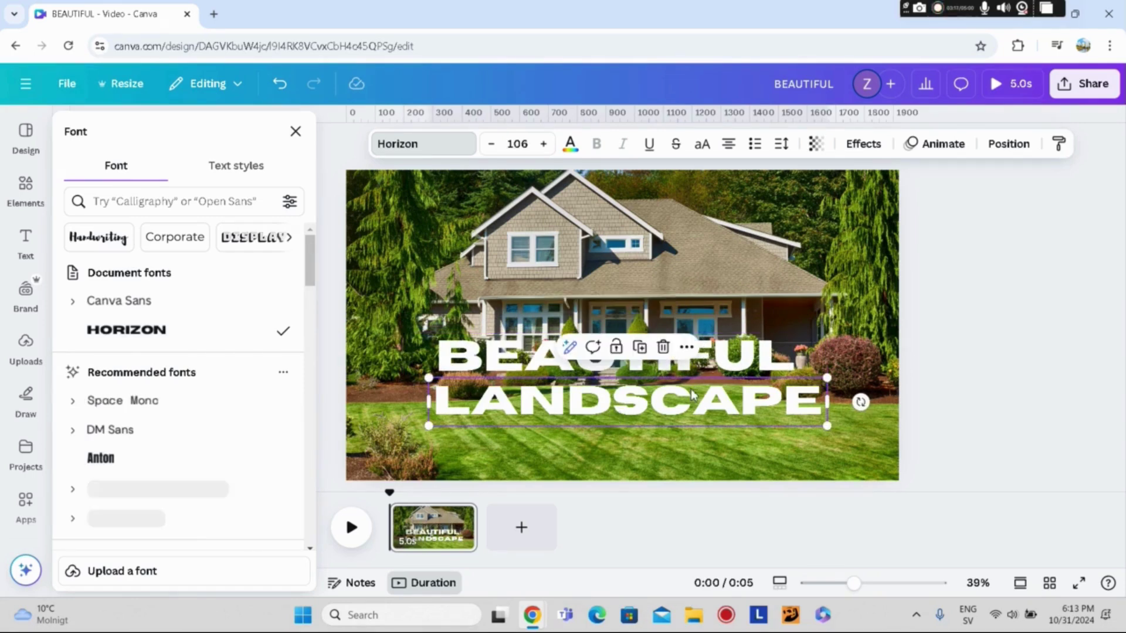
left_click(733, 355)
left_click_drag(829, 333, 862, 331)
left_click(805, 445)
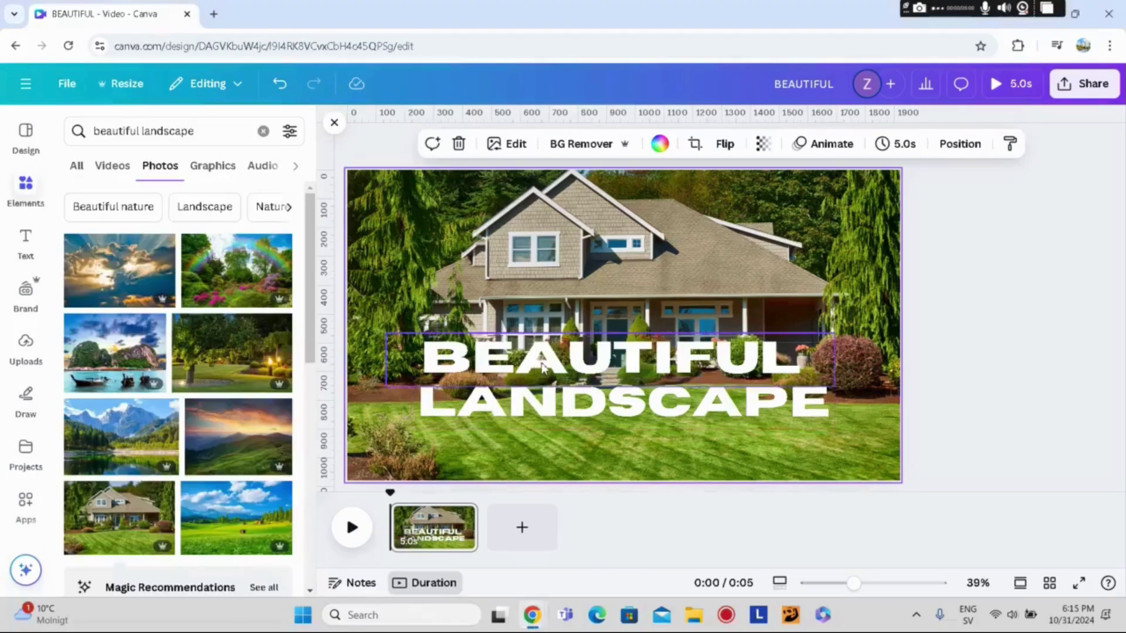
Duplicate the BEAUTIFUL and LANDSCAPE texts and align each copy exactly over its original.
left_click(543, 366)
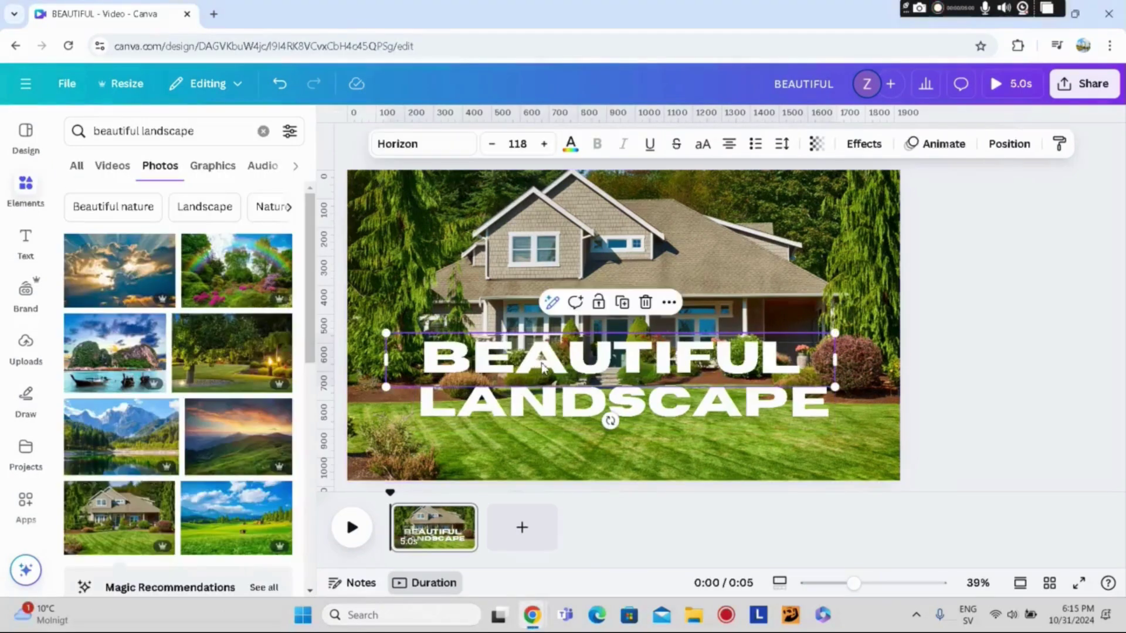
left_click(624, 303)
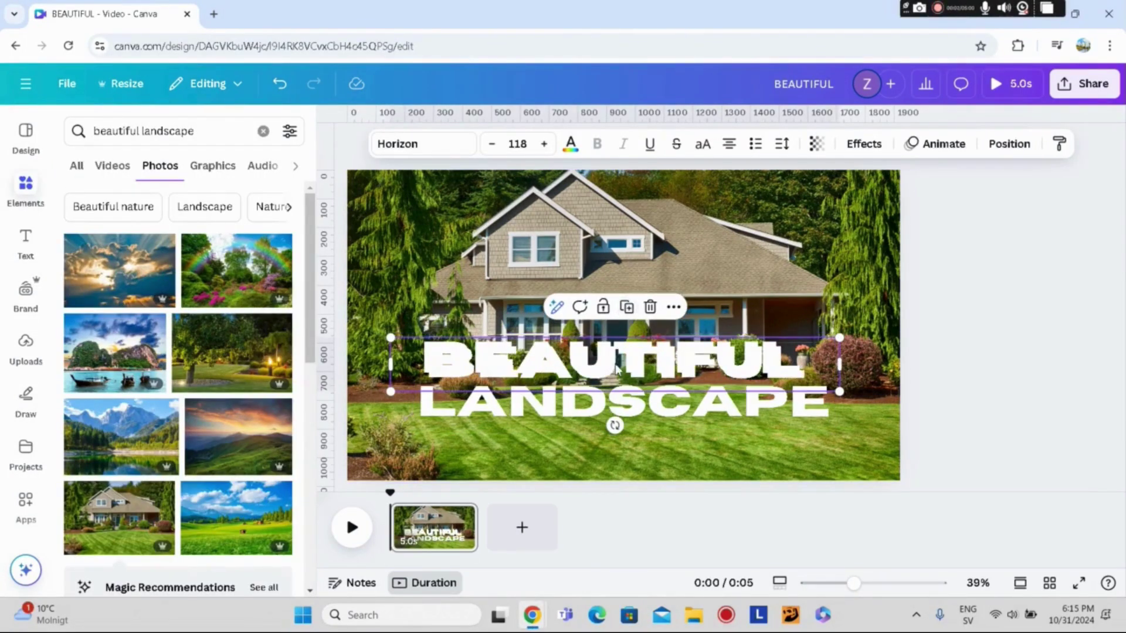
mouse_move(617, 369)
left_mouse_down()
mouse_move(617, 292)
mouse_move(618, 358)
left_mouse_up()
left_click(653, 421)
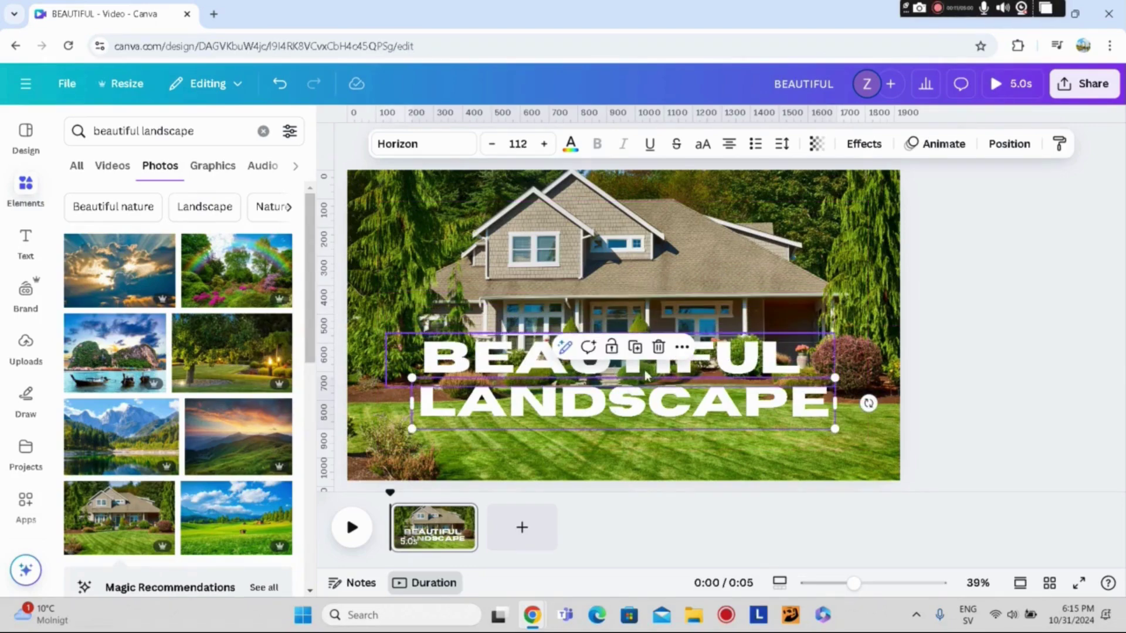
mouse_move(657, 414)
left_mouse_down()
mouse_move(654, 464)
mouse_move(651, 406)
left_mouse_up()
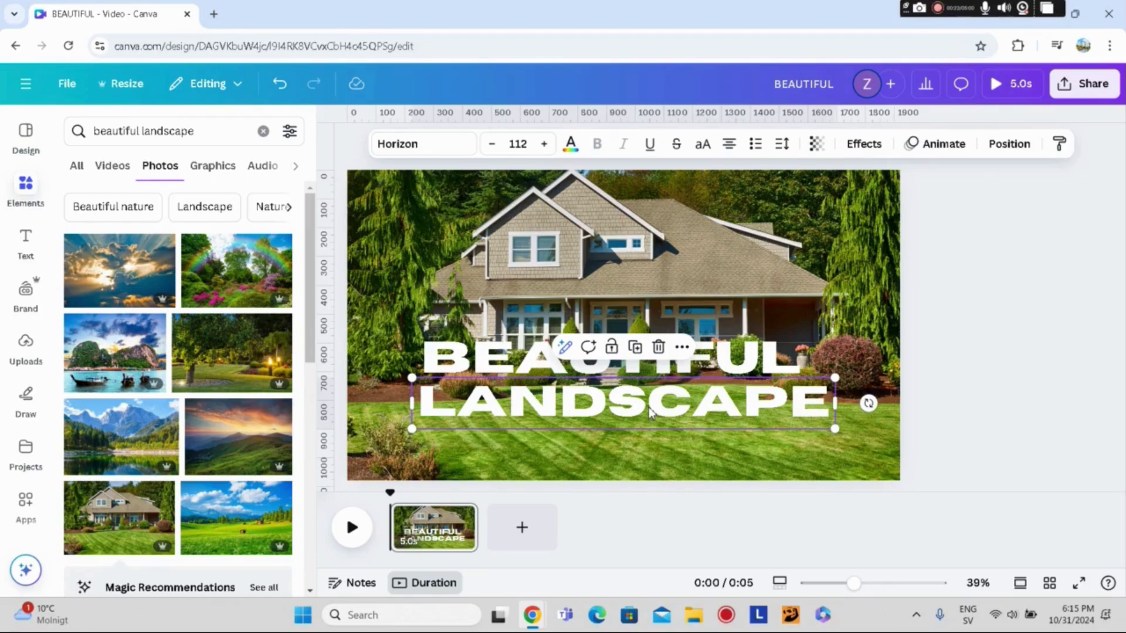
Apply the Hollow text effect to the upper copies of LANDSCAPE and BEAUTIFUL.
left_click(862, 147)
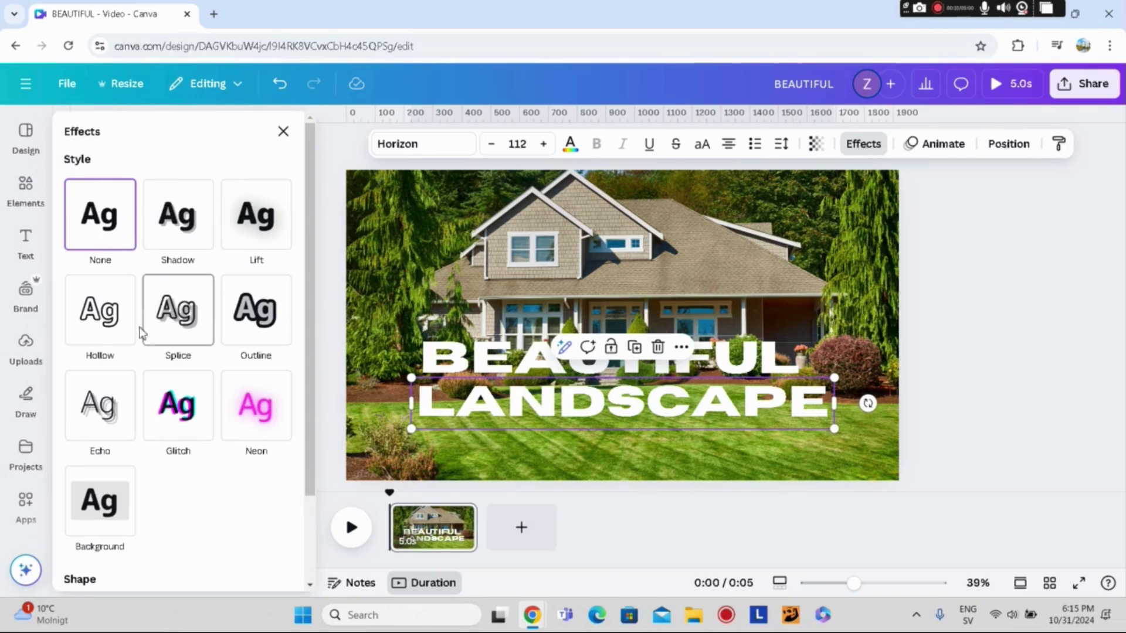
left_click(107, 328)
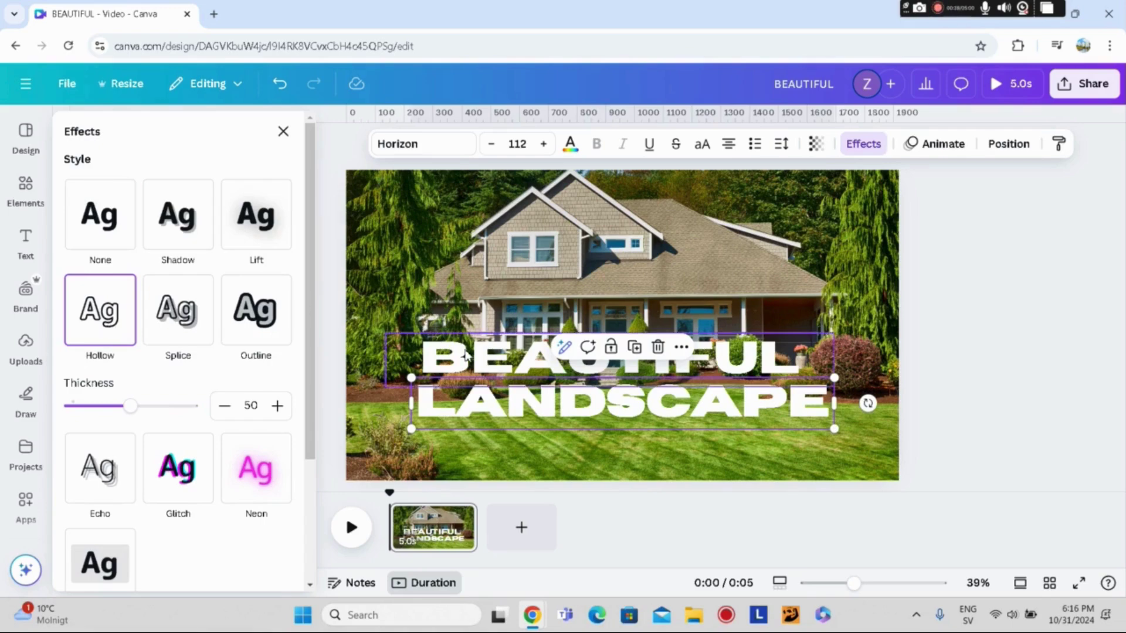
key("ctrl+z")
left_click(101, 324)
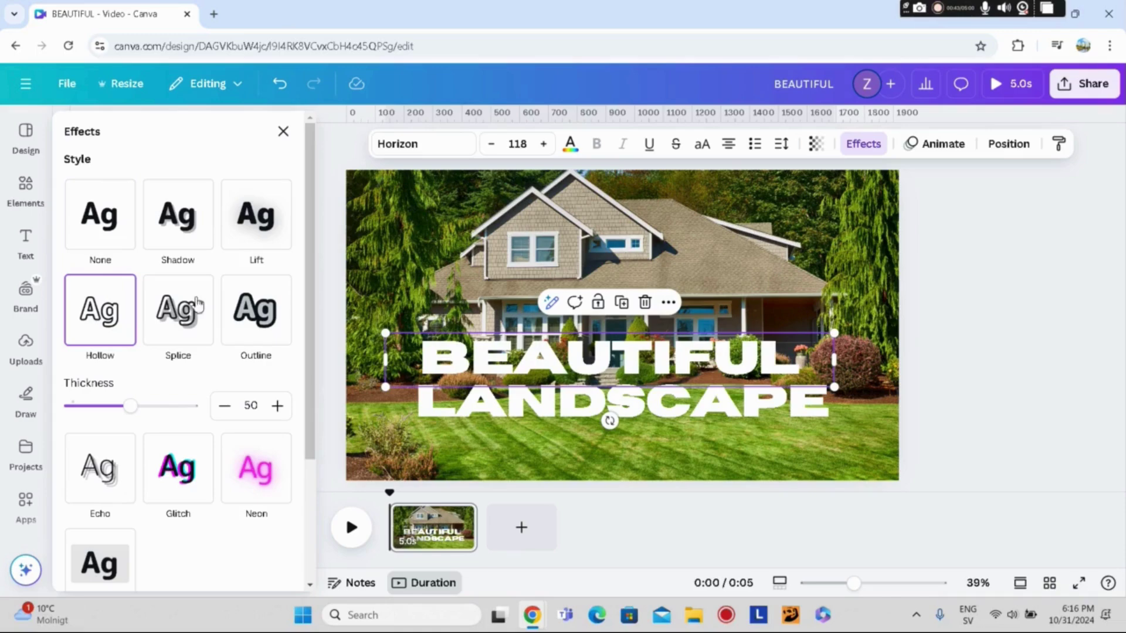
left_click(393, 270)
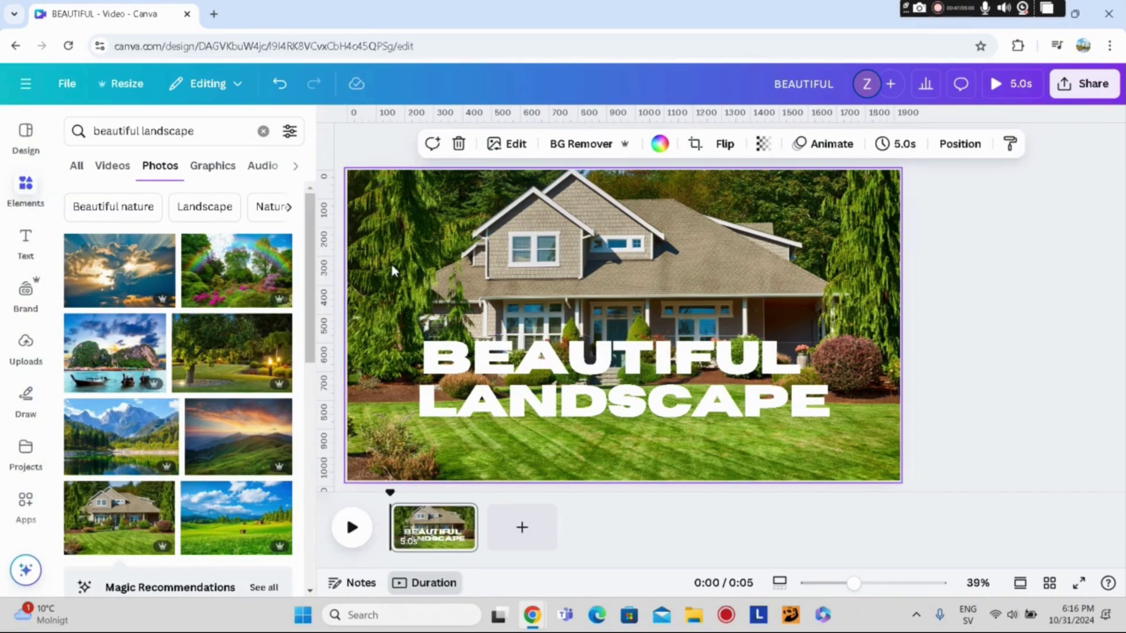
Show the layers and move the solid BEAUTIFUL text directly above its hollow copy.
left_click(477, 362)
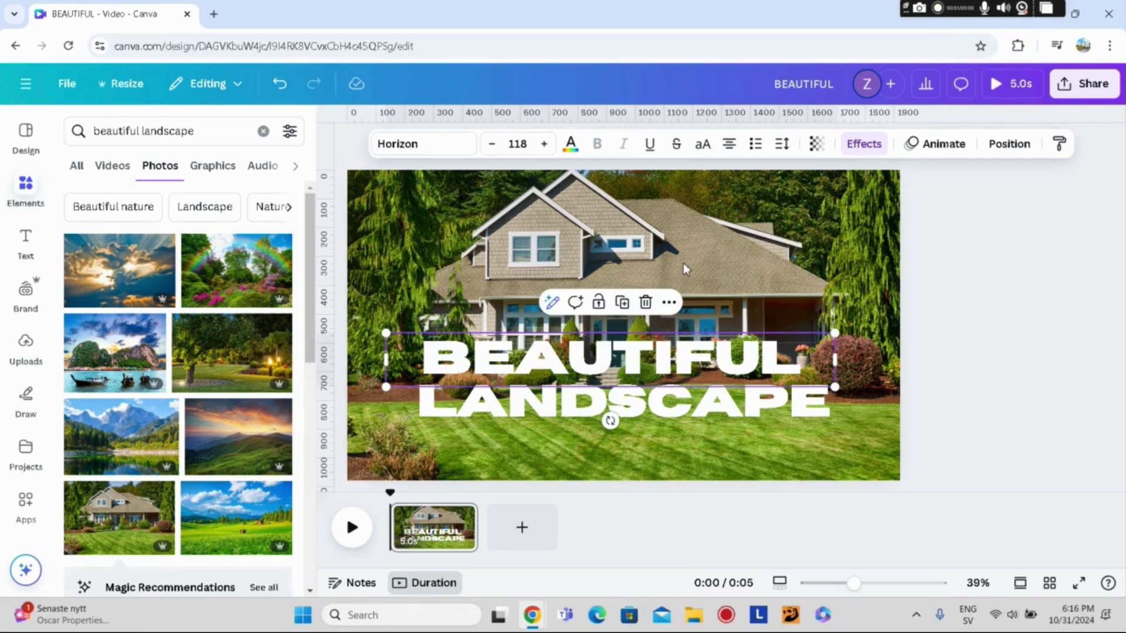
right_click(678, 358)
mouse_move(784, 352)
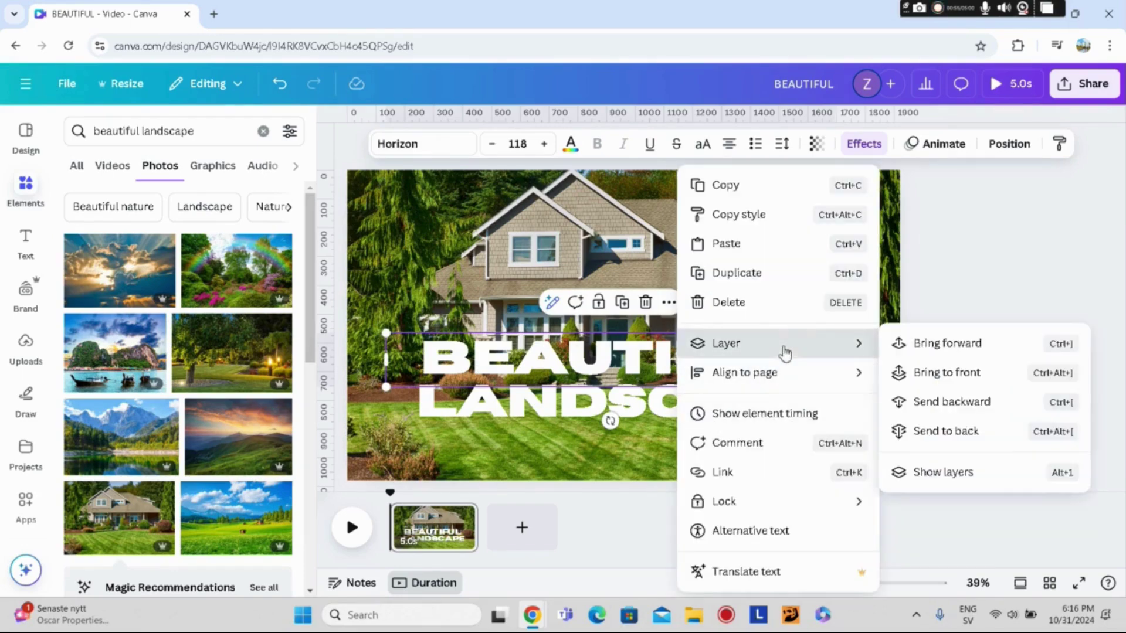
left_click(926, 472)
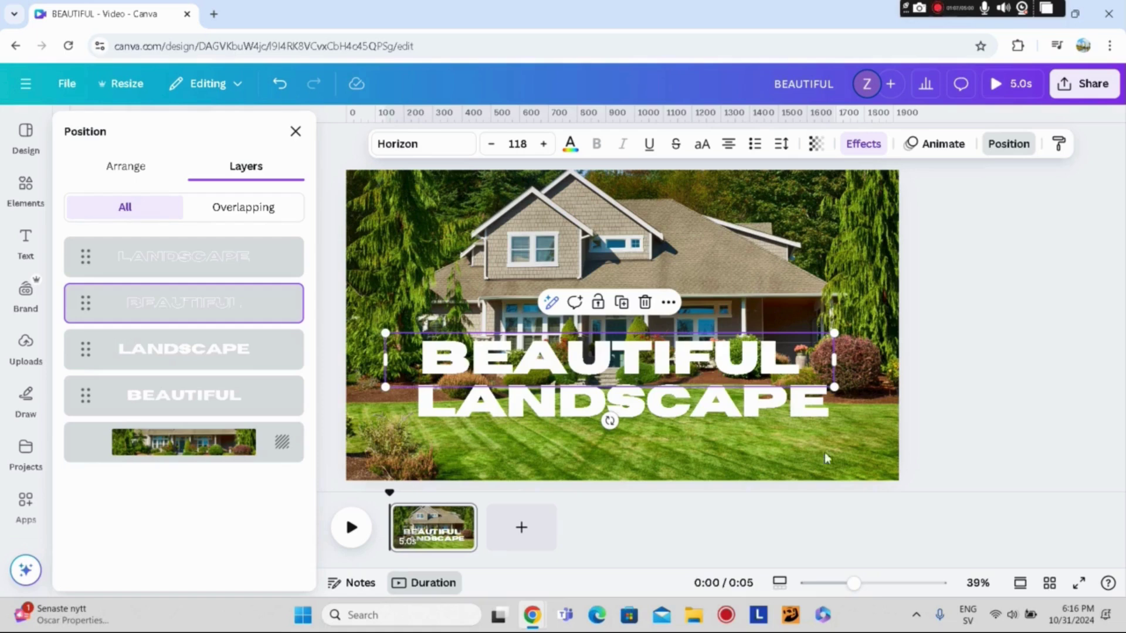
left_click_drag(153, 394, 162, 292)
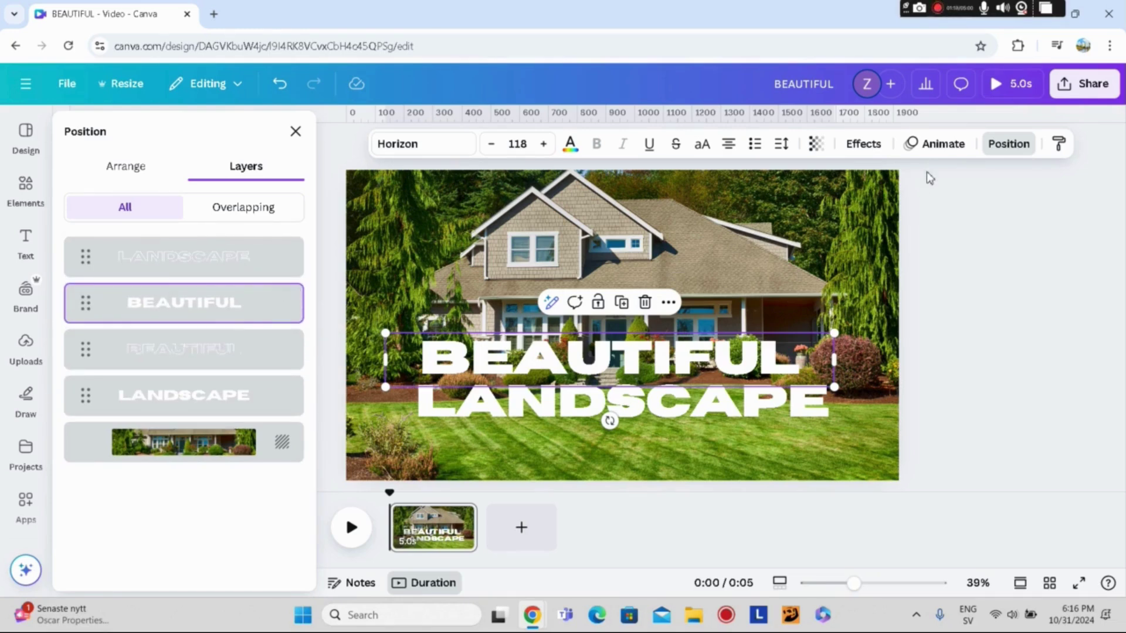
Apply the Wipe animation on enter to the solid BEAUTIFUL text and slow its speed to near the minimum.
left_click(938, 150)
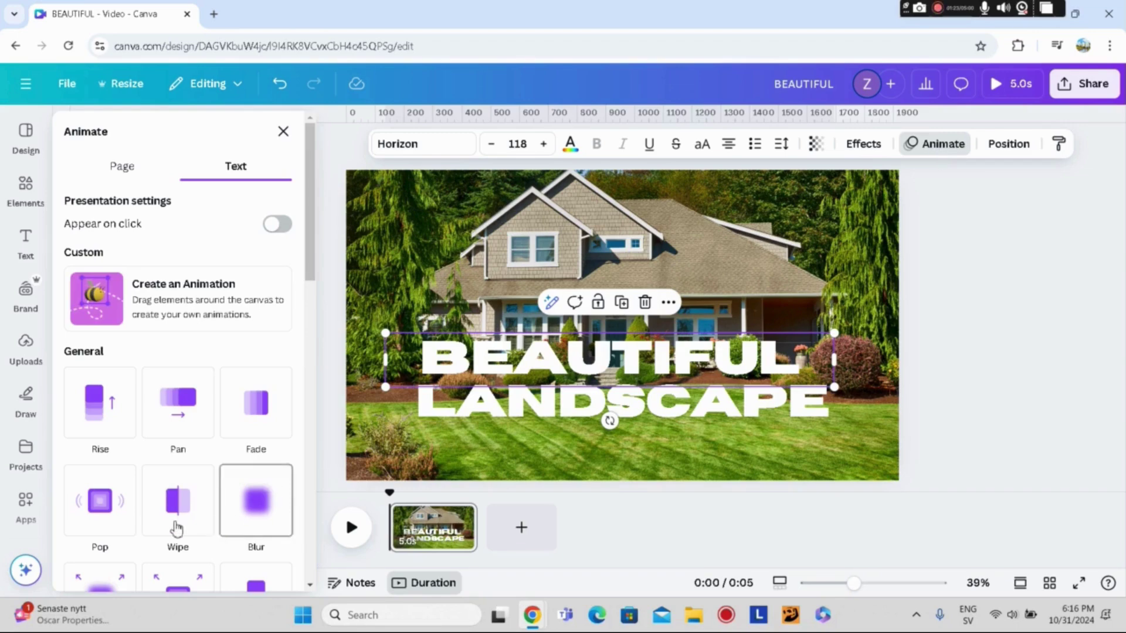
left_click(177, 499)
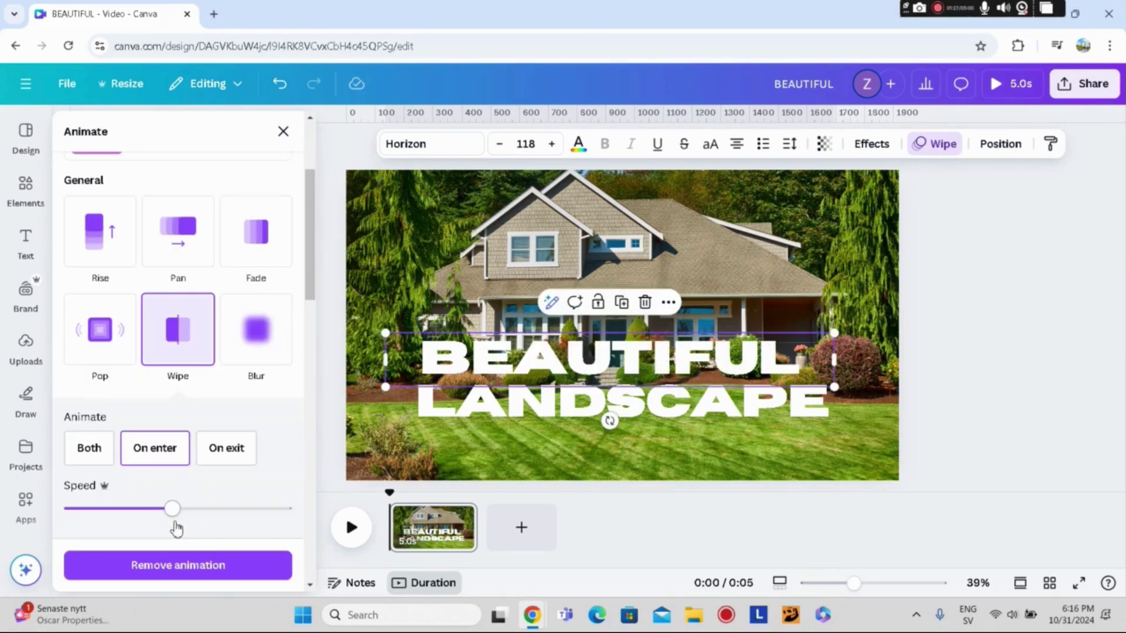
left_click_drag(188, 511, 81, 516)
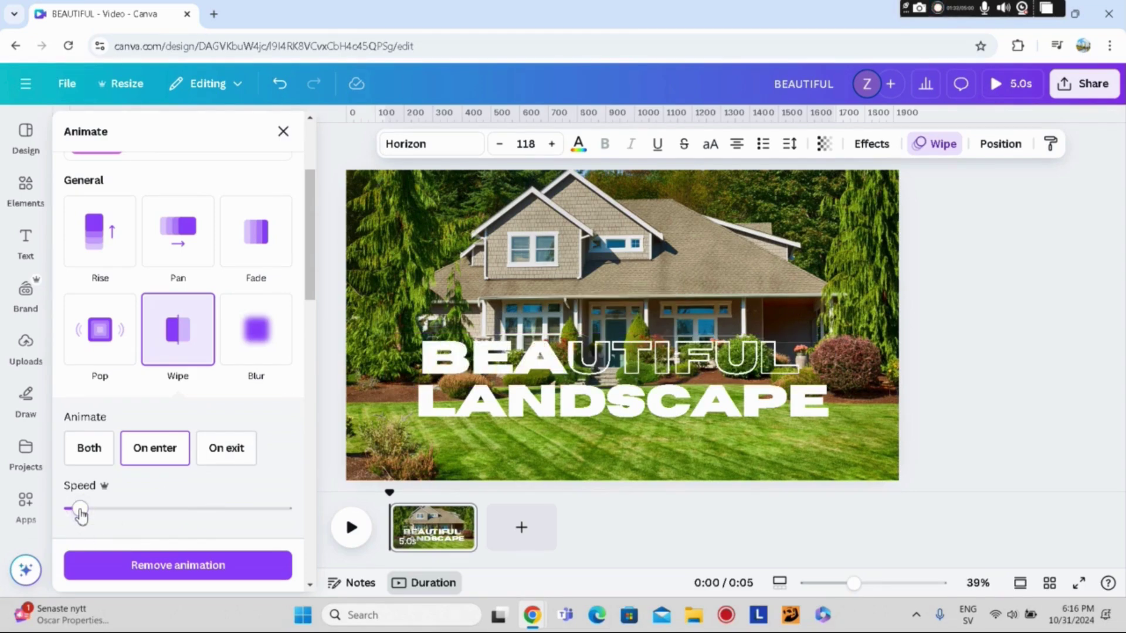
Show the layers and move the solid LANDSCAPE text directly above its hollow copy at the front of the stack.
left_click(522, 409)
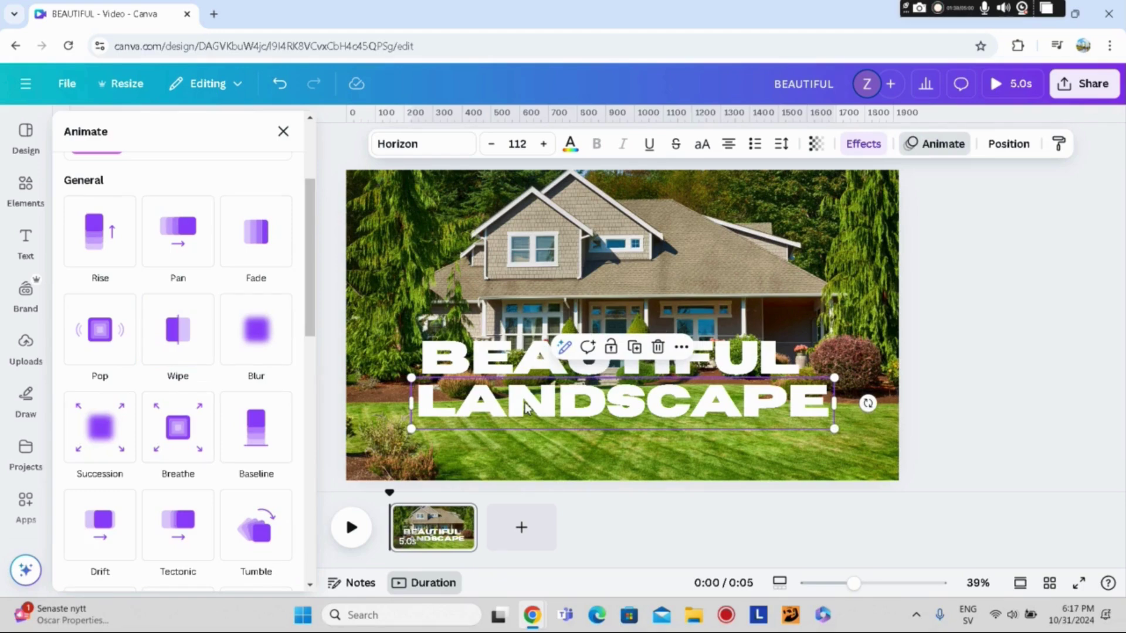
right_click(526, 409)
mouse_move(563, 342)
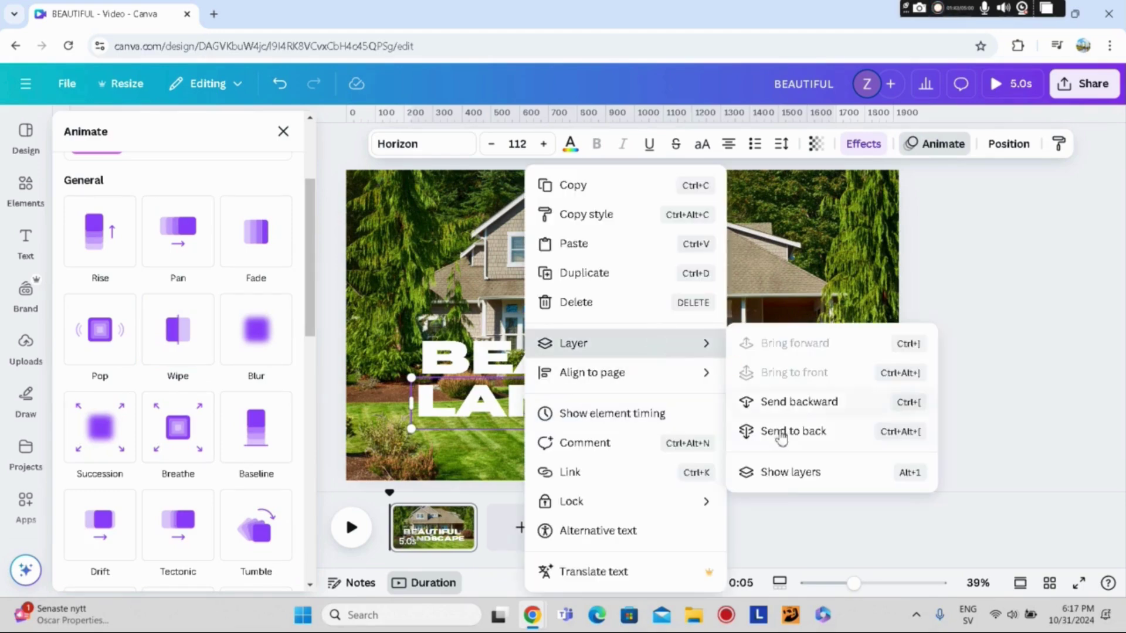
left_click(786, 471)
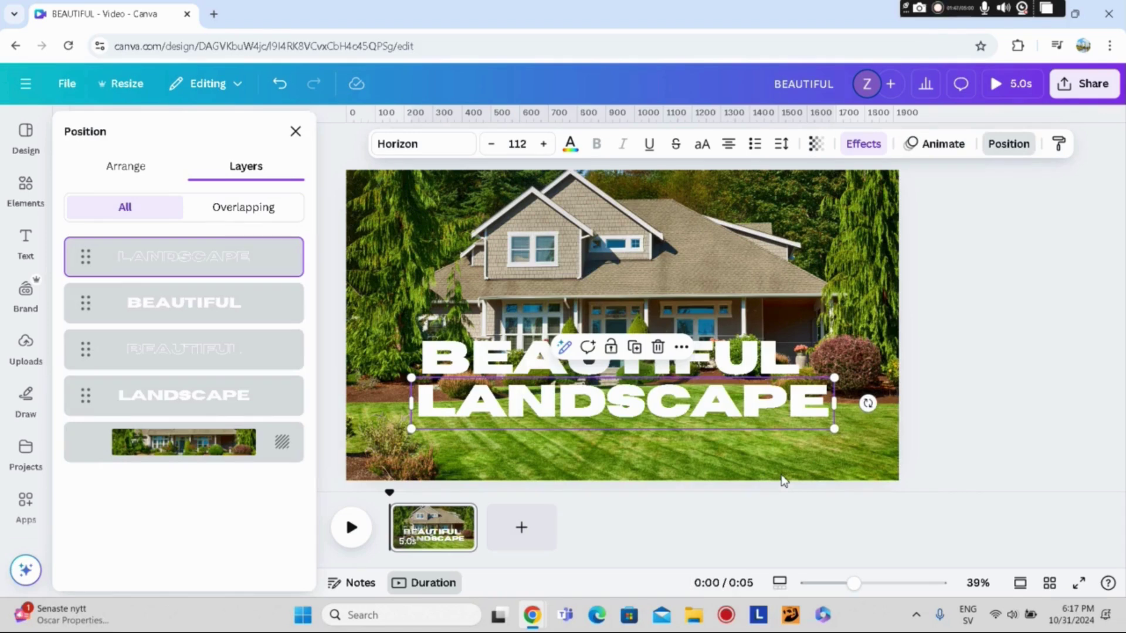
left_click_drag(262, 400, 204, 251)
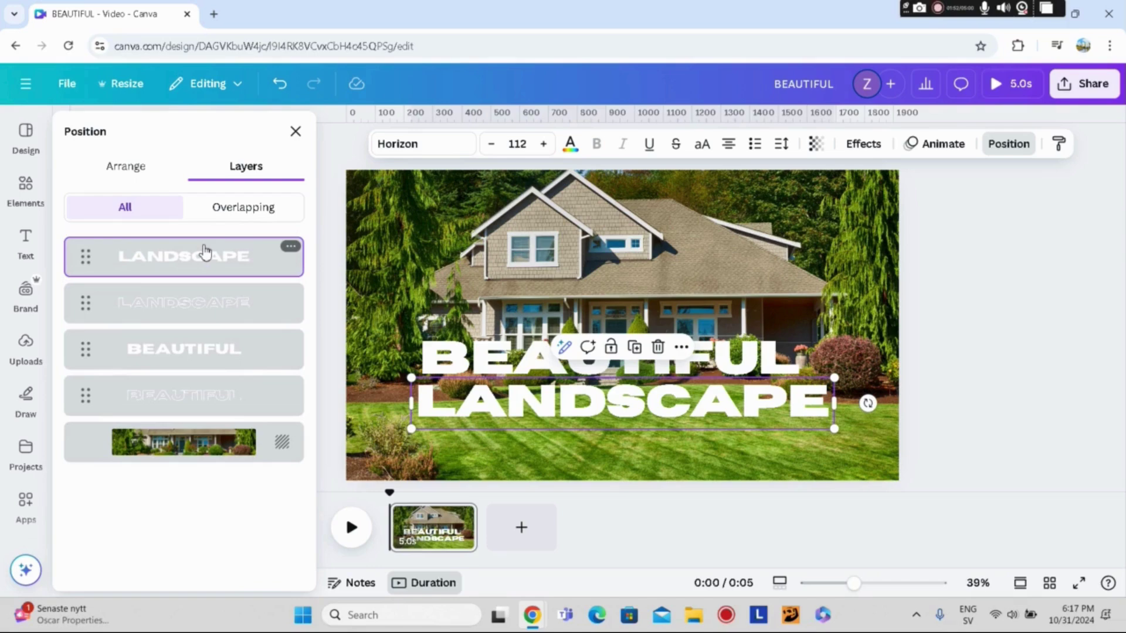
Apply the Wipe animation on enter to the solid LANDSCAPE text and slow its speed to near the minimum.
left_click(938, 145)
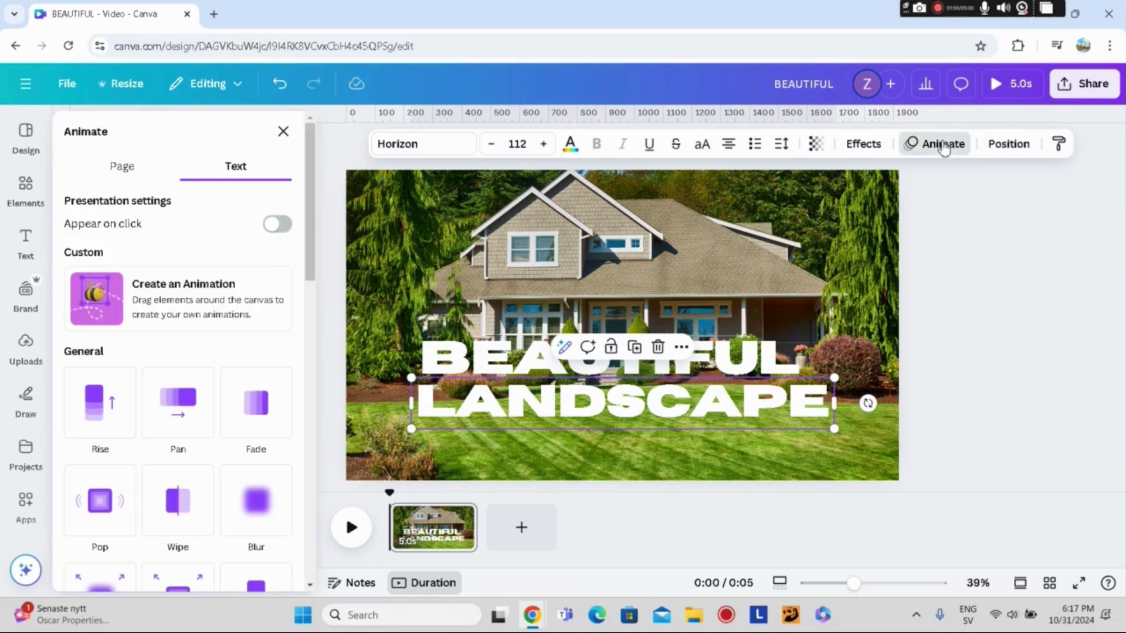
left_click(179, 502)
left_click(78, 509)
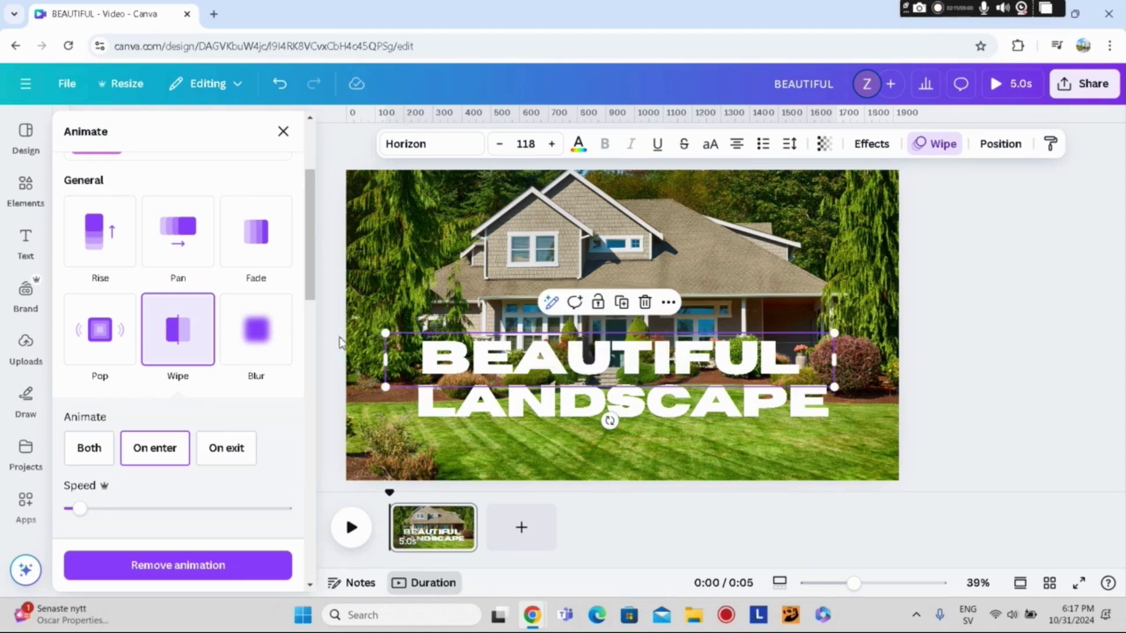
Change the Wipe direction of the solid BEAUTIFUL text so it runs from right to left.
right_click(508, 370)
mouse_move(564, 342)
left_click(766, 472)
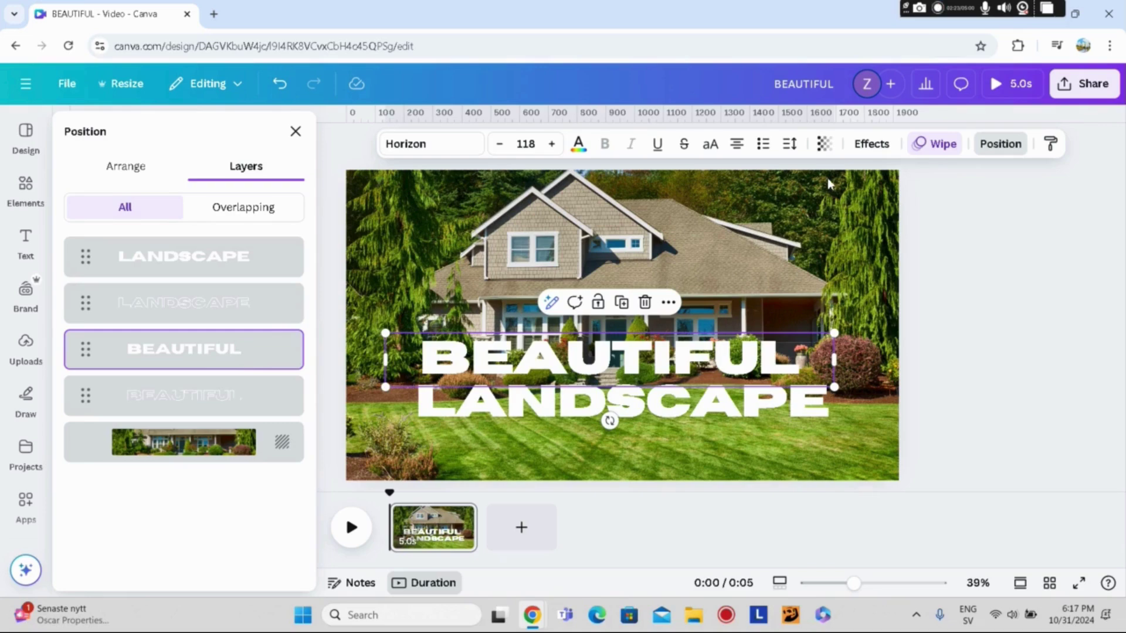
left_click(941, 145)
left_click_drag(321, 288, 322, 352)
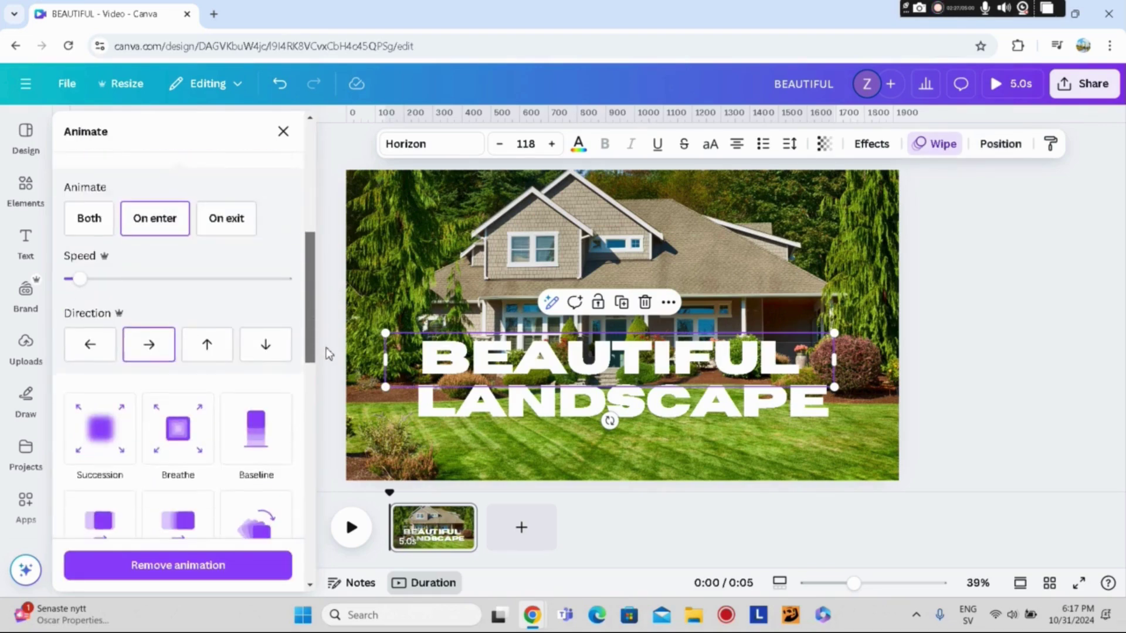
left_click(91, 331)
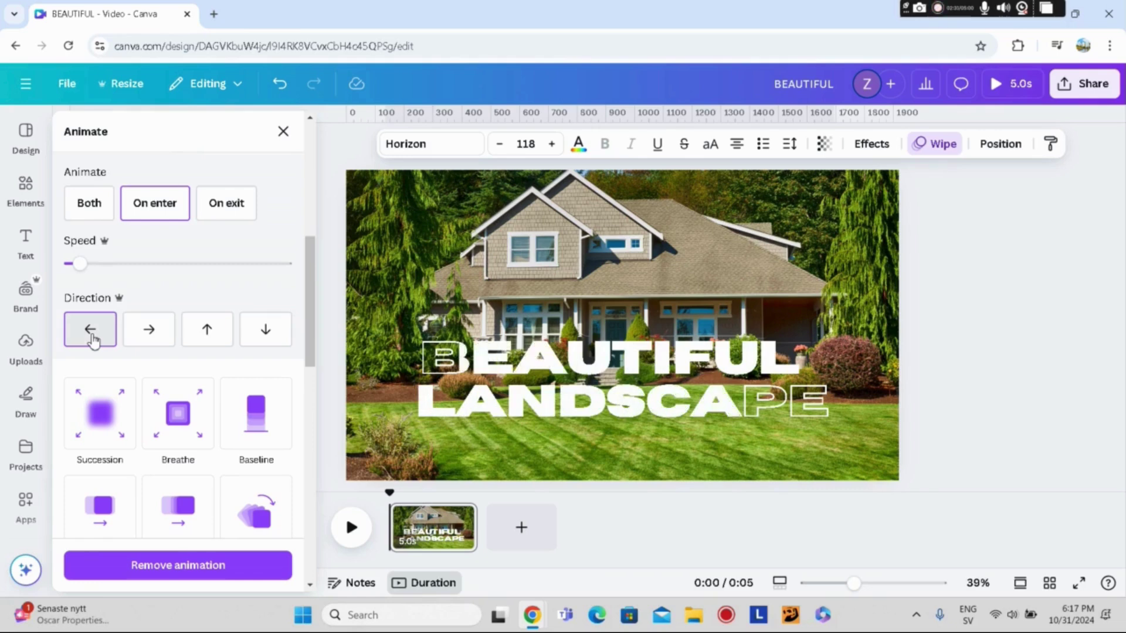
Check the Wipe settings of the solid LANDSCAPE and BEAUTIFUL texts, and play the page to preview both animations.
left_click(610, 414)
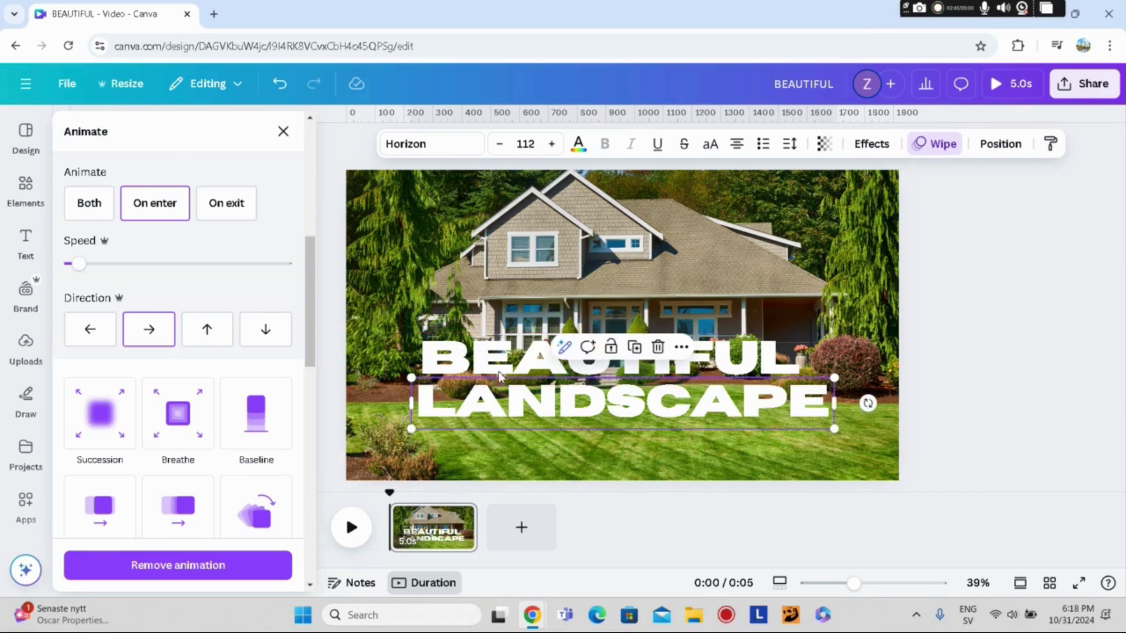
left_click(500, 359)
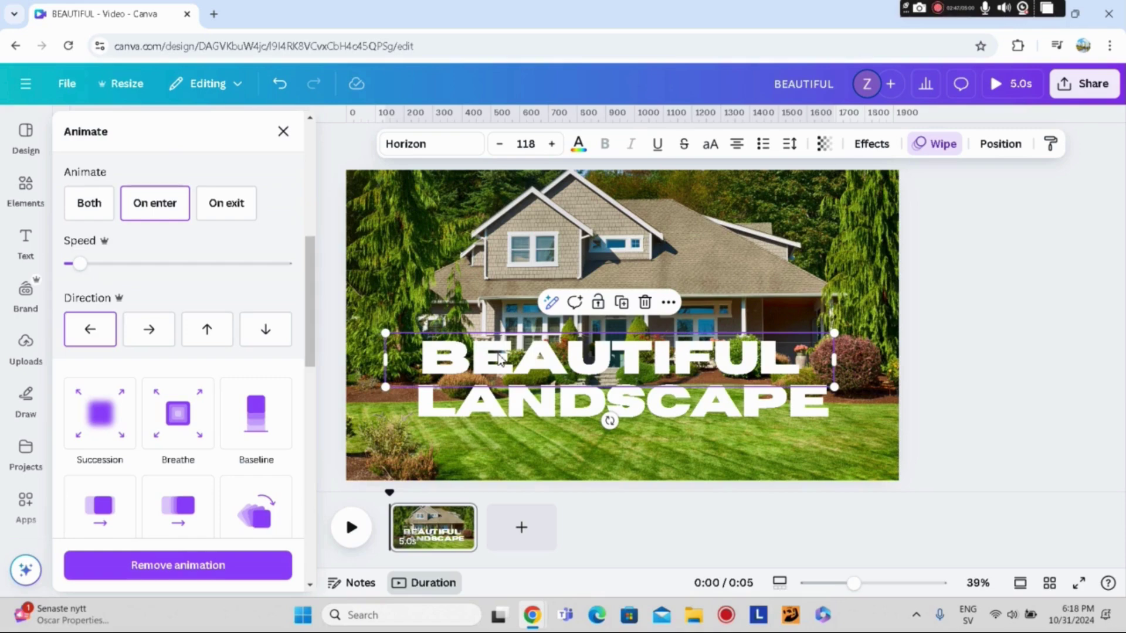
left_click(492, 404)
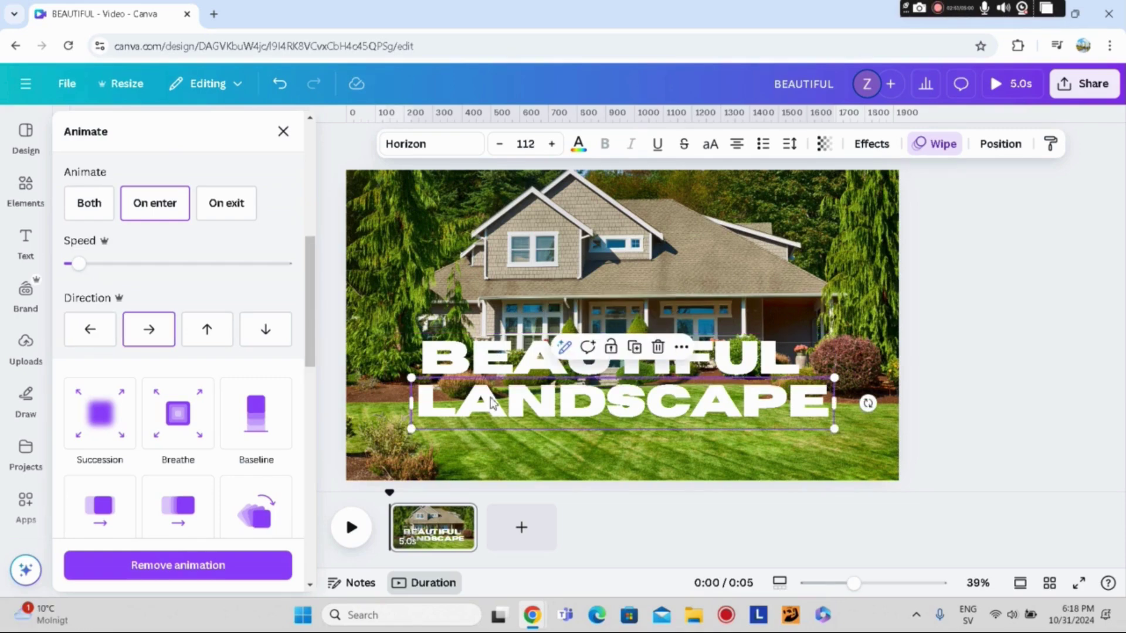
left_click(423, 528)
left_click(351, 531)
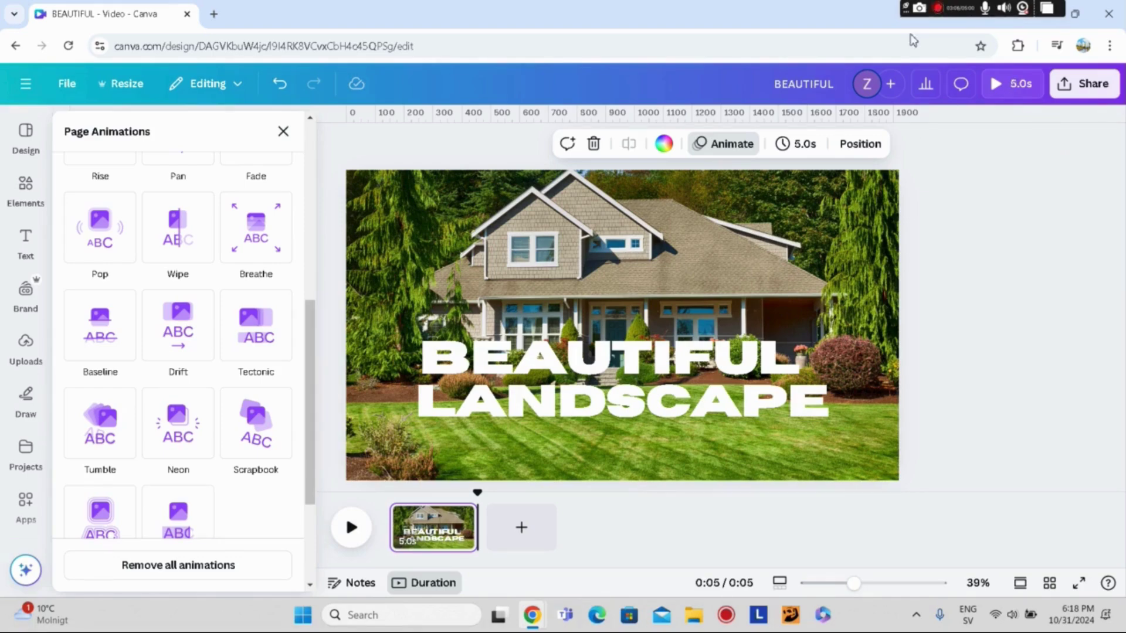
Add a new page, insert the same house photo and set it as the page background.
left_click(520, 535)
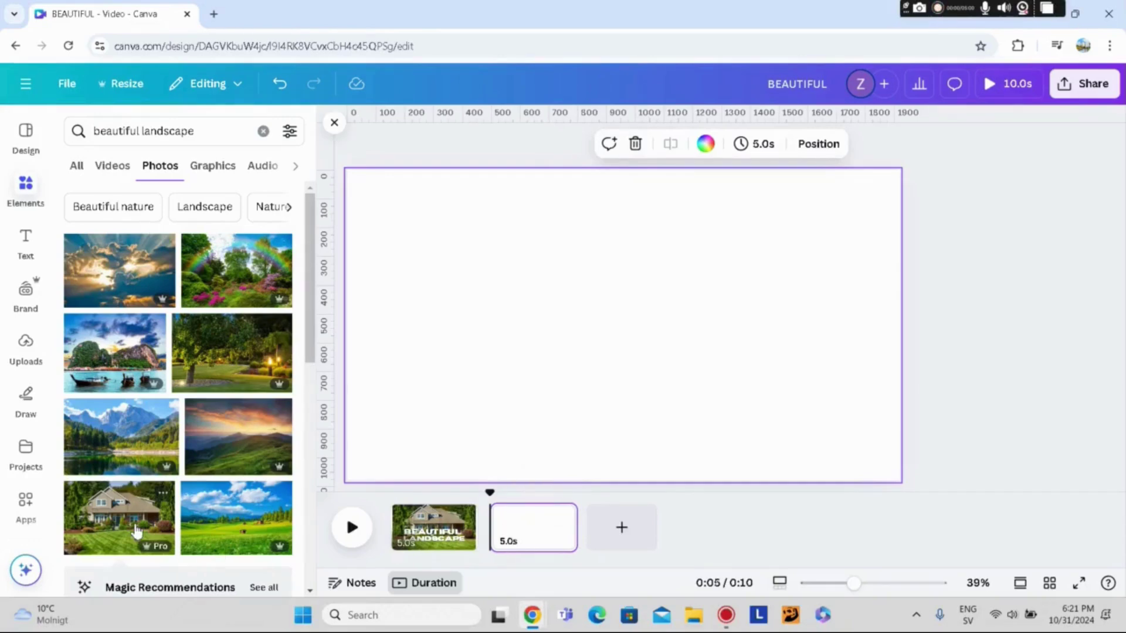
left_click(135, 531)
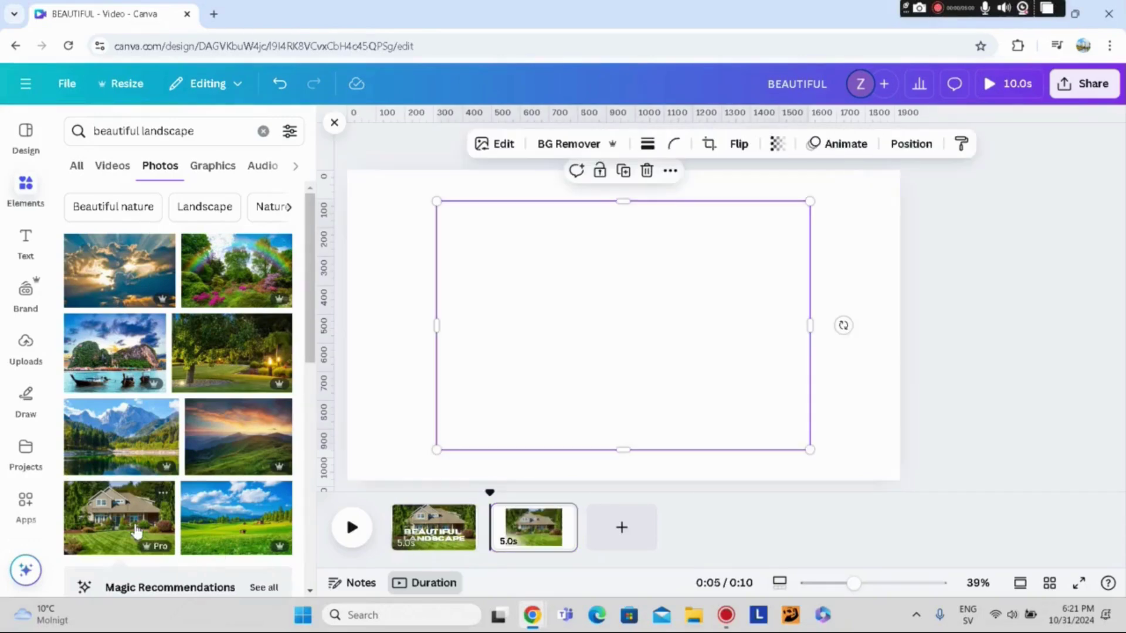
right_click(514, 291)
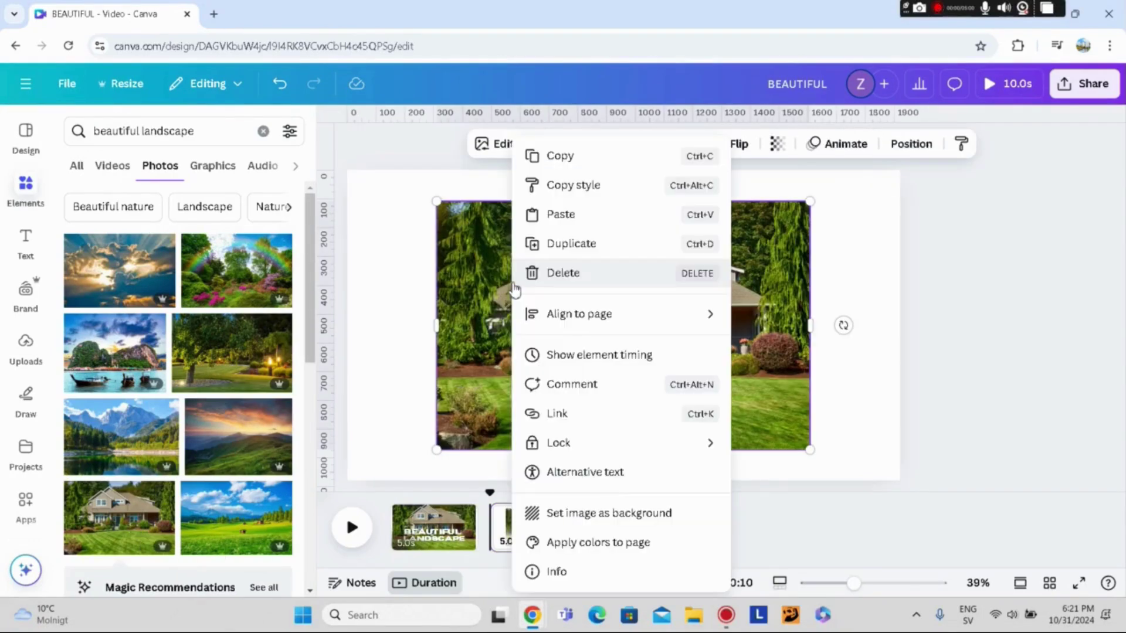
left_click(602, 518)
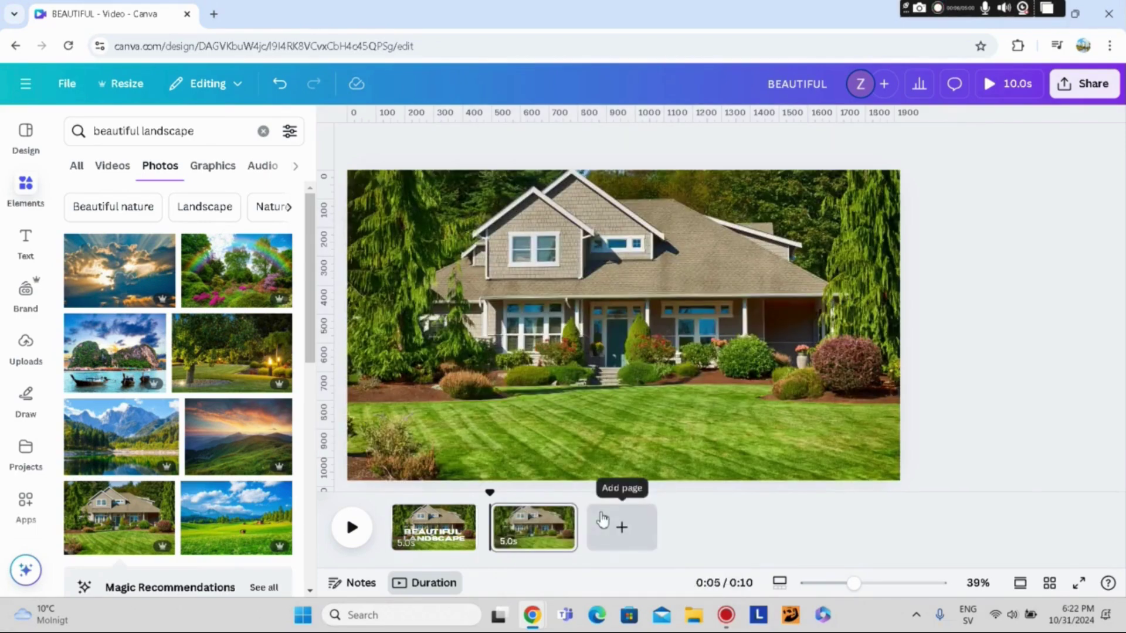
Move the new house page ahead of the animated text page and shorten its duration to 2.9 s.
left_click_drag(534, 528, 424, 514)
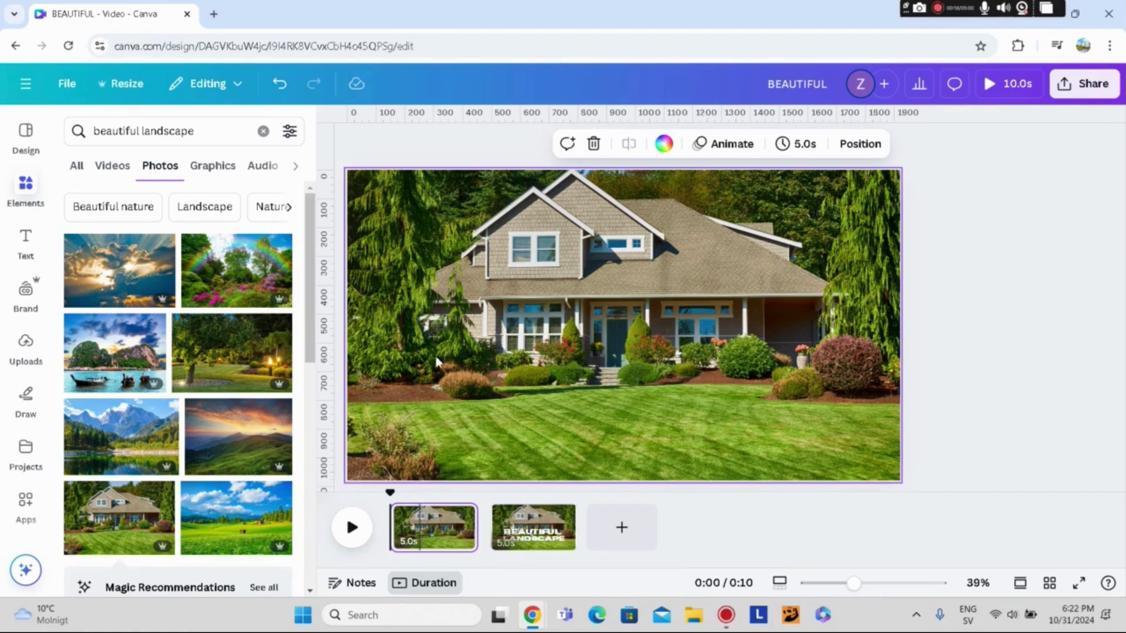
left_click_drag(476, 527, 444, 526)
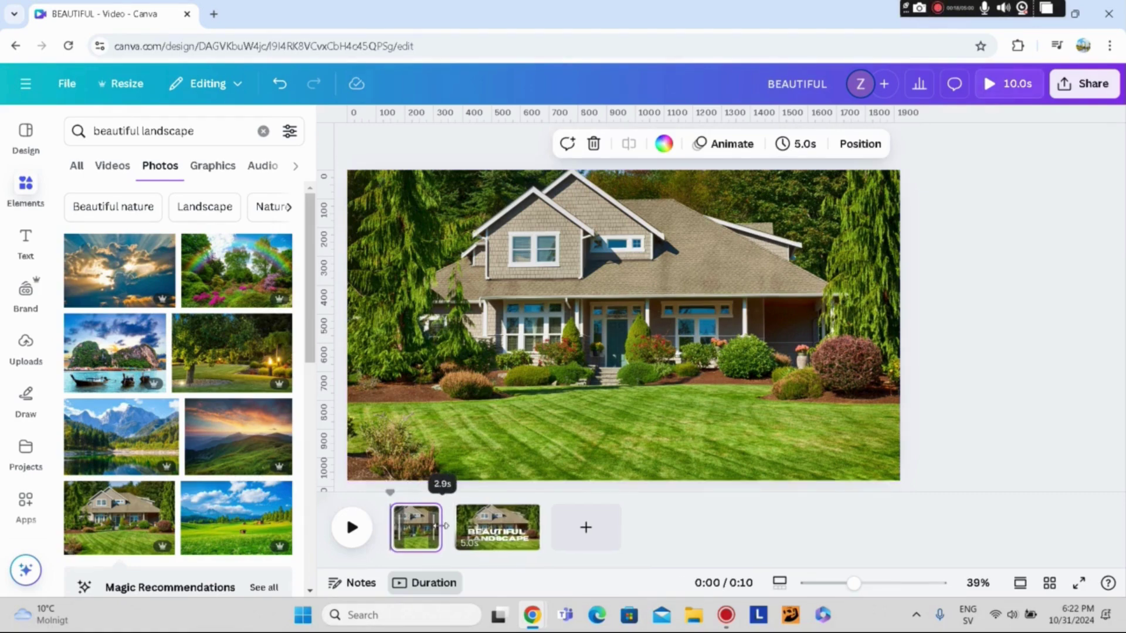
Add a Match & Move transition between the two pages and play the video to preview it.
left_click(450, 519)
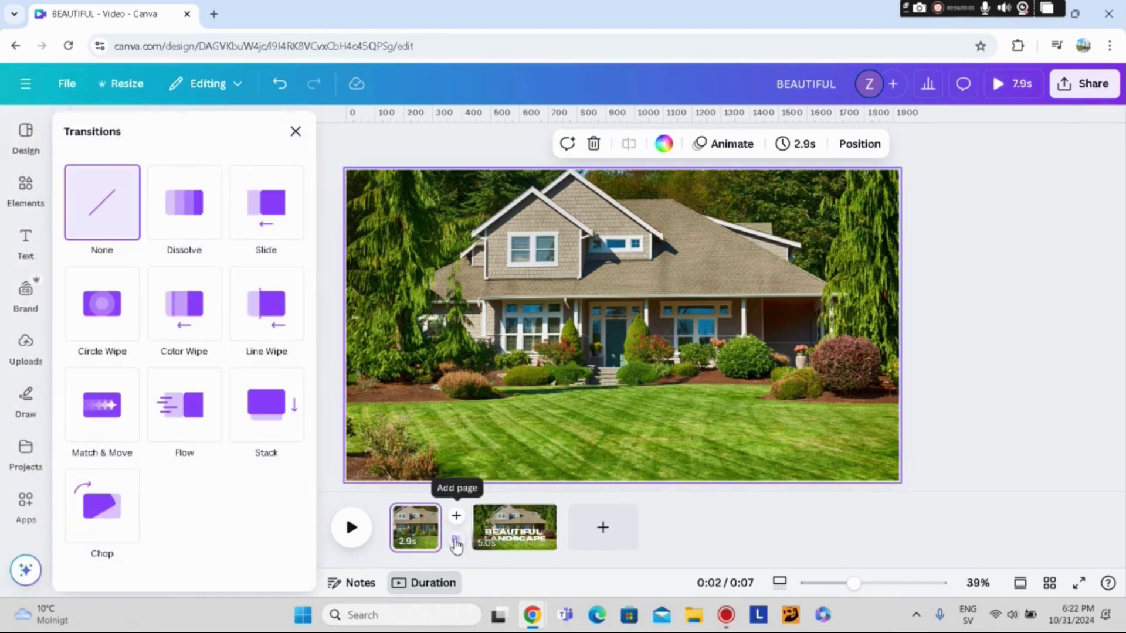
left_click(89, 420)
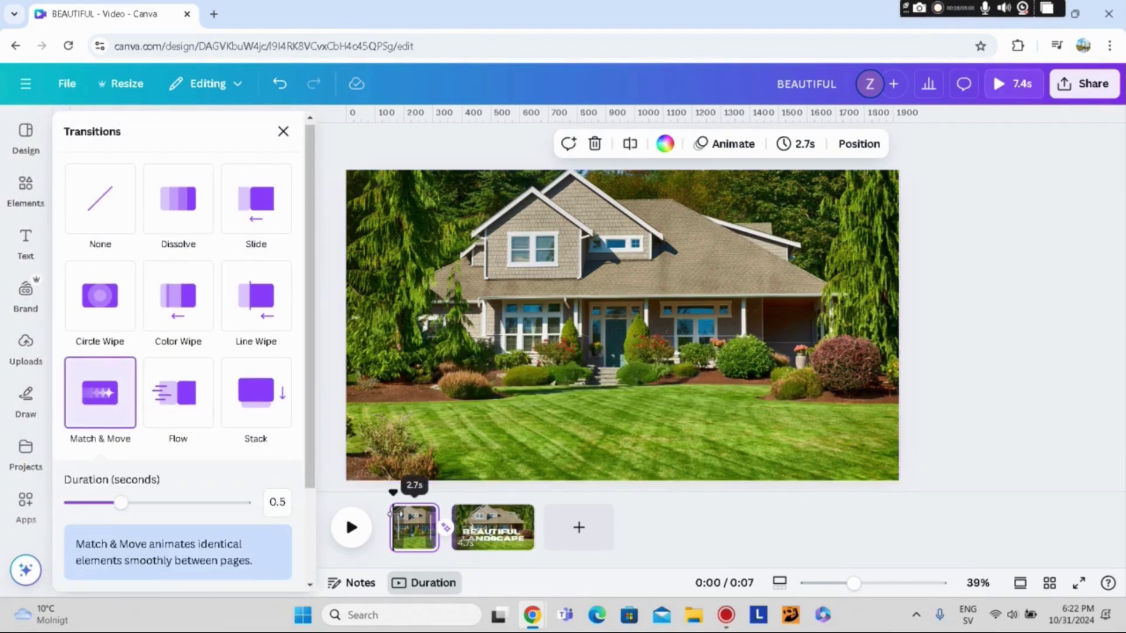
left_click(355, 535)
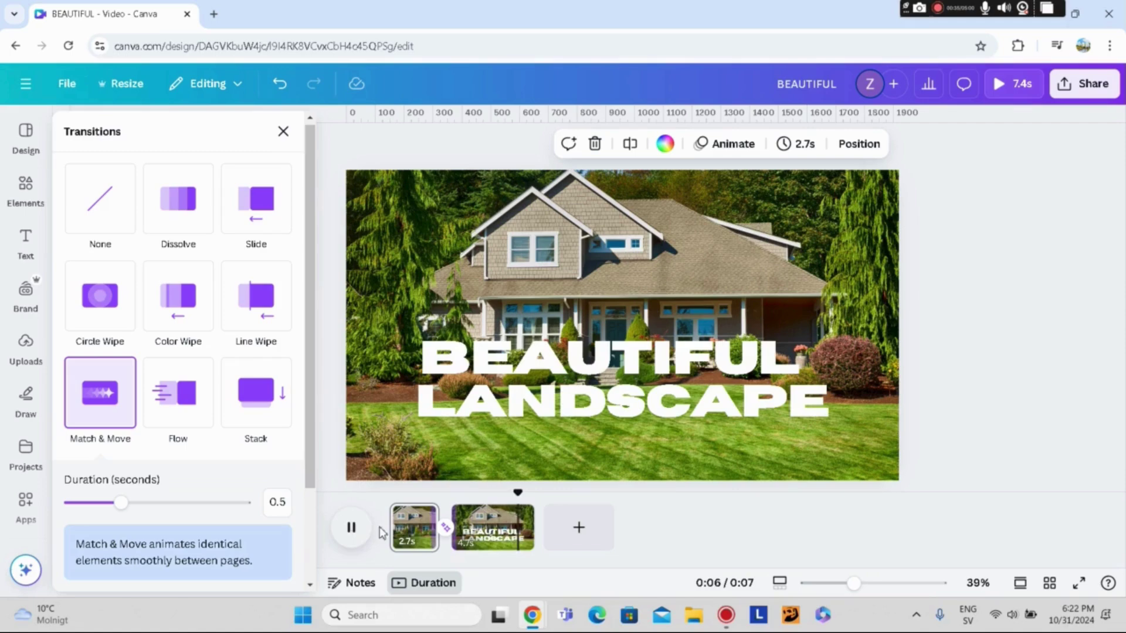
Add solid white BEAUTIFUL and LANDSCAPE texts to the first page and play the video from near its start.
left_click(410, 531)
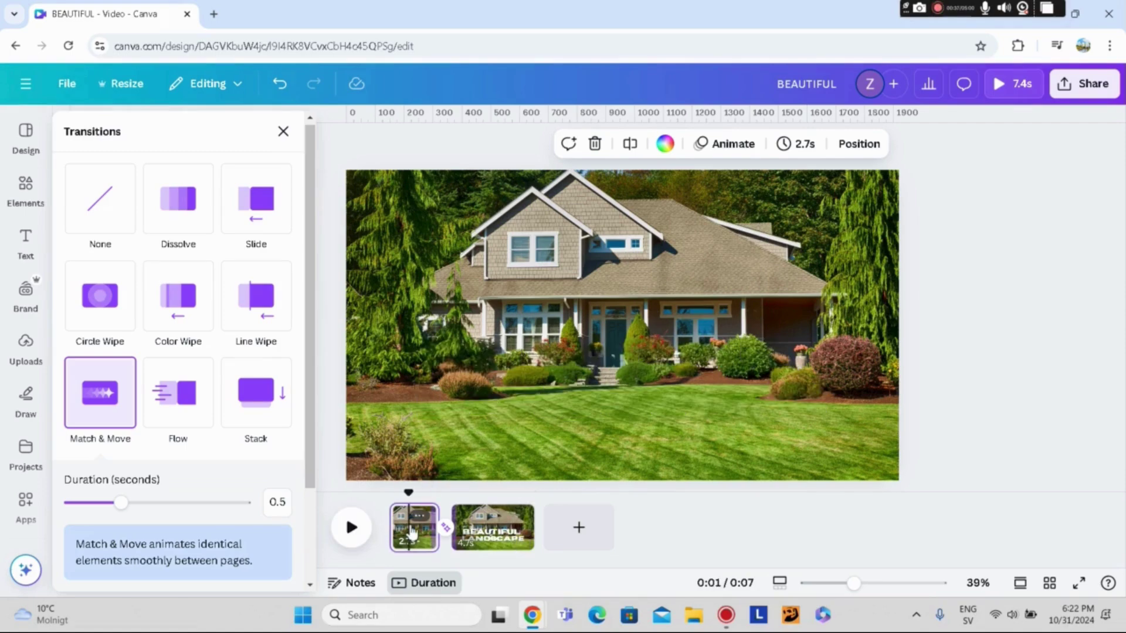
left_click(25, 240)
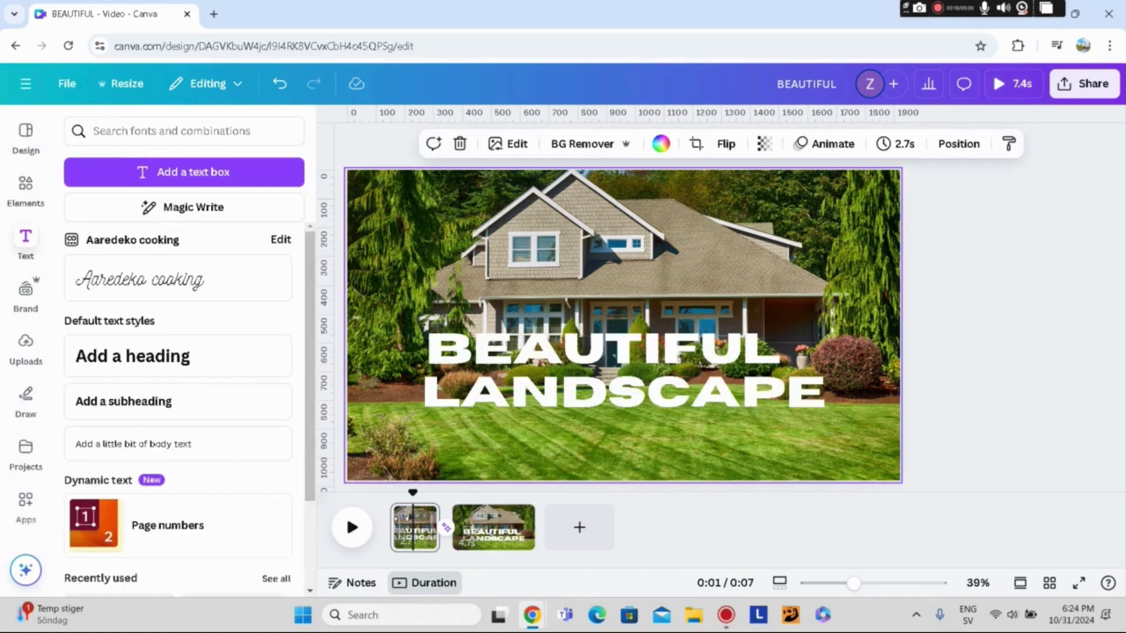
left_click(414, 525)
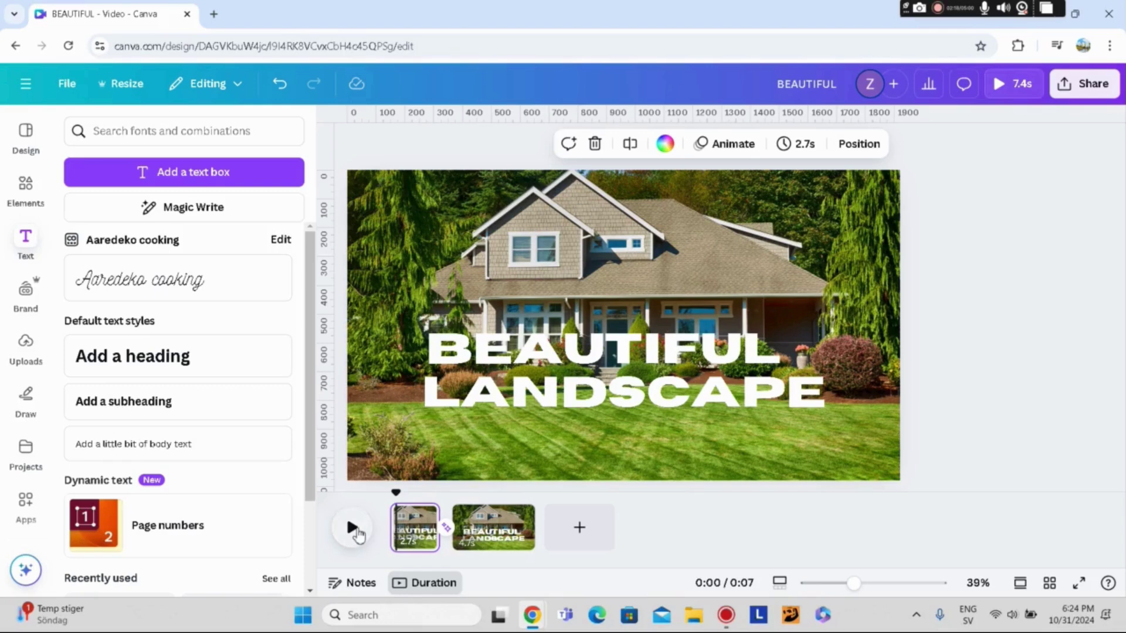
left_click(353, 529)
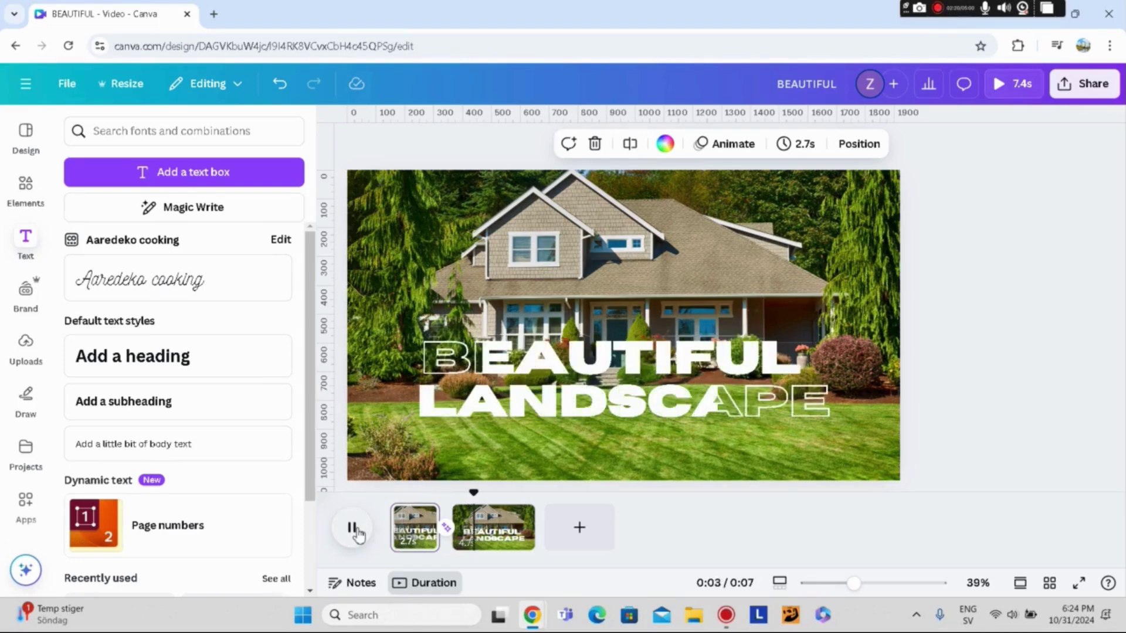